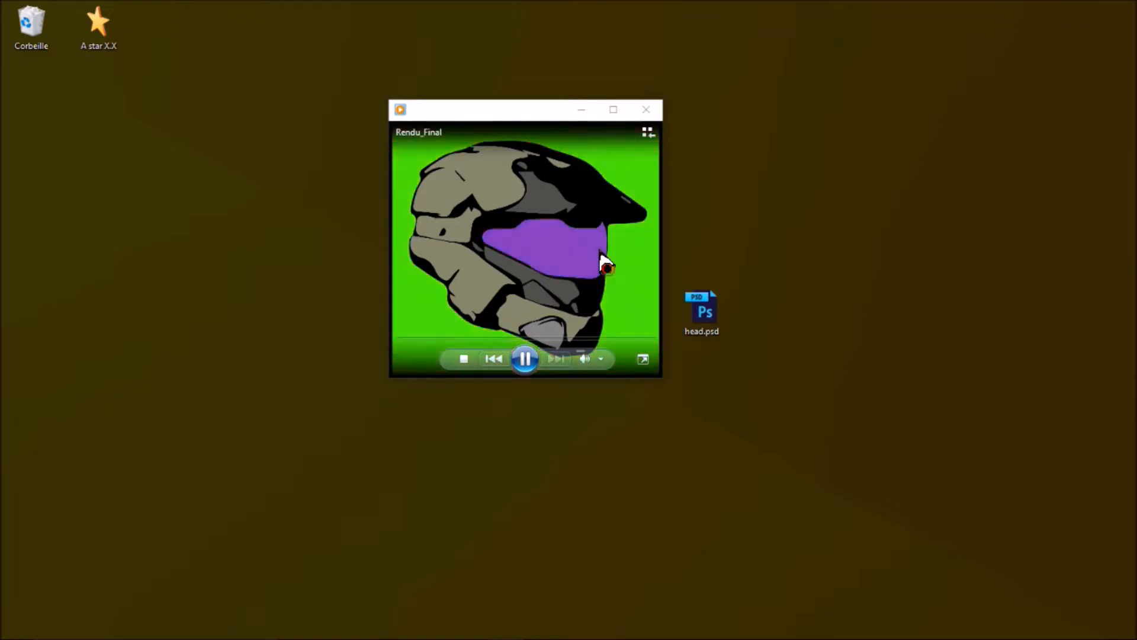
Close the preview of the Rendu_Final animated GIF
left_click(646, 114)
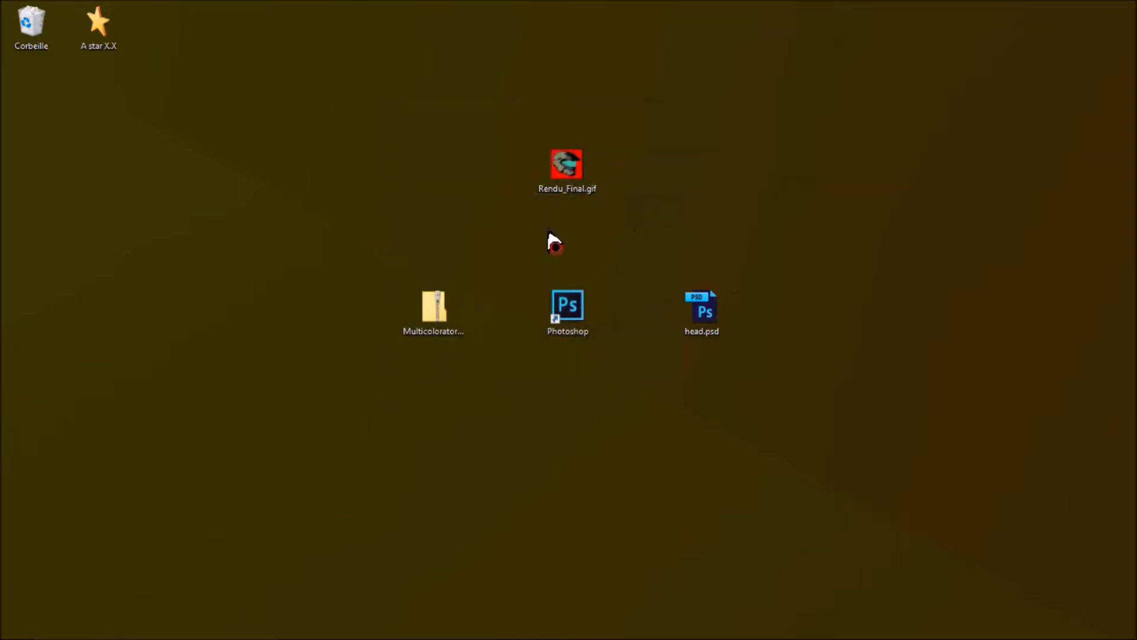
mouse_move(568, 638)
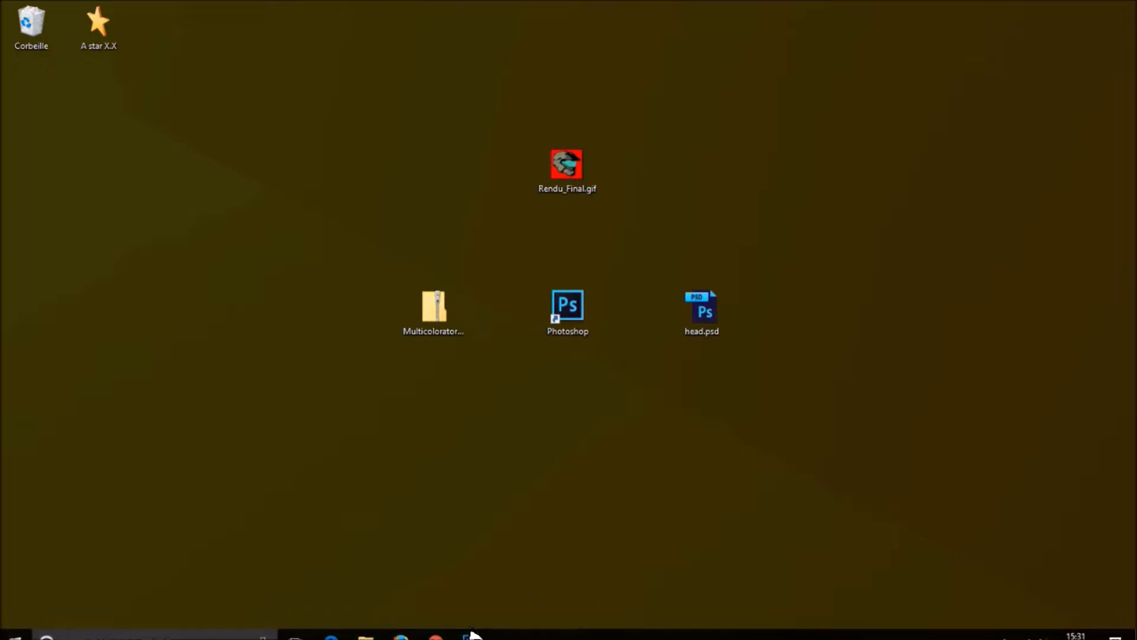
left_click_drag(337, 356, 496, 293)
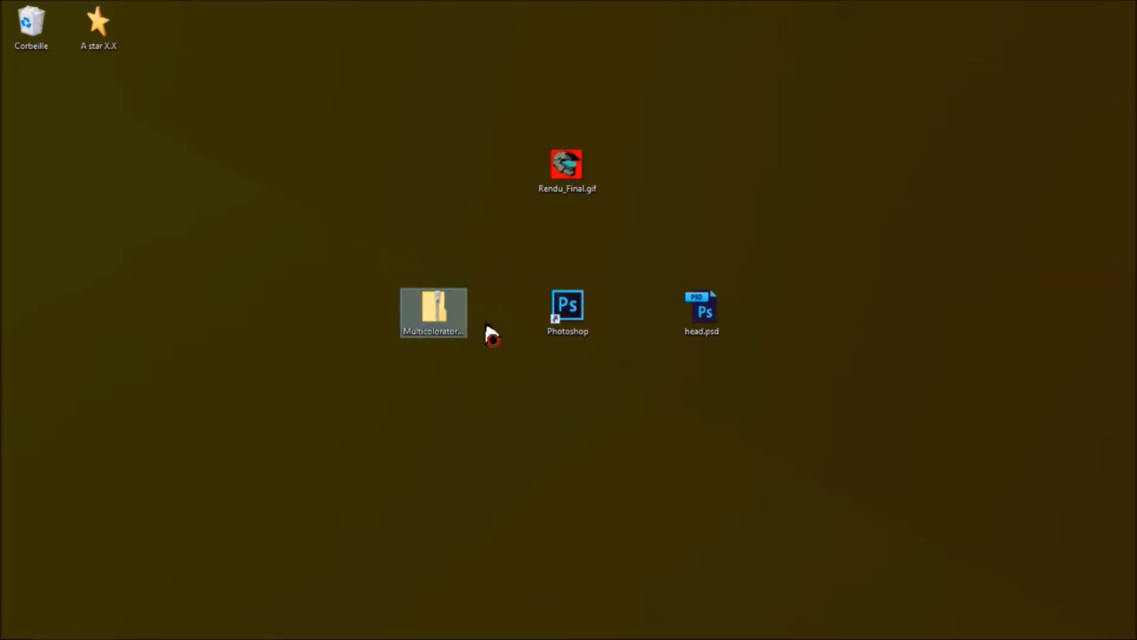
Open the Multicolorator-GIF.zip archive and extract Multicolorator-GIF.jsx to the desktop
left_click(447, 325)
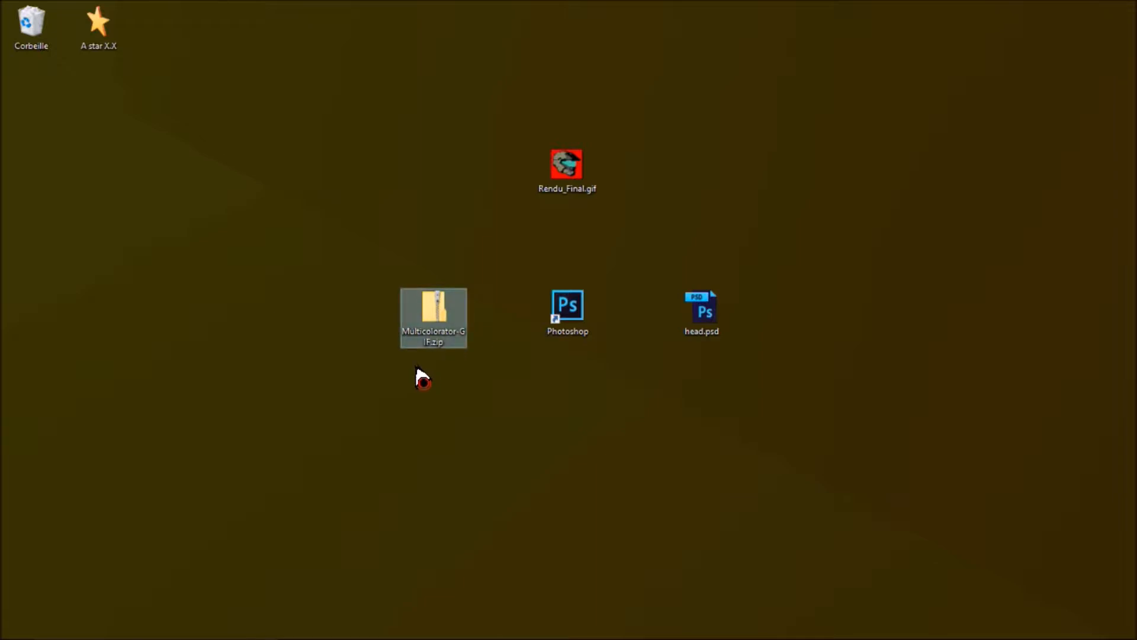
double_click(442, 326)
left_click_drag(389, 7, 866, 168)
left_click(721, 304)
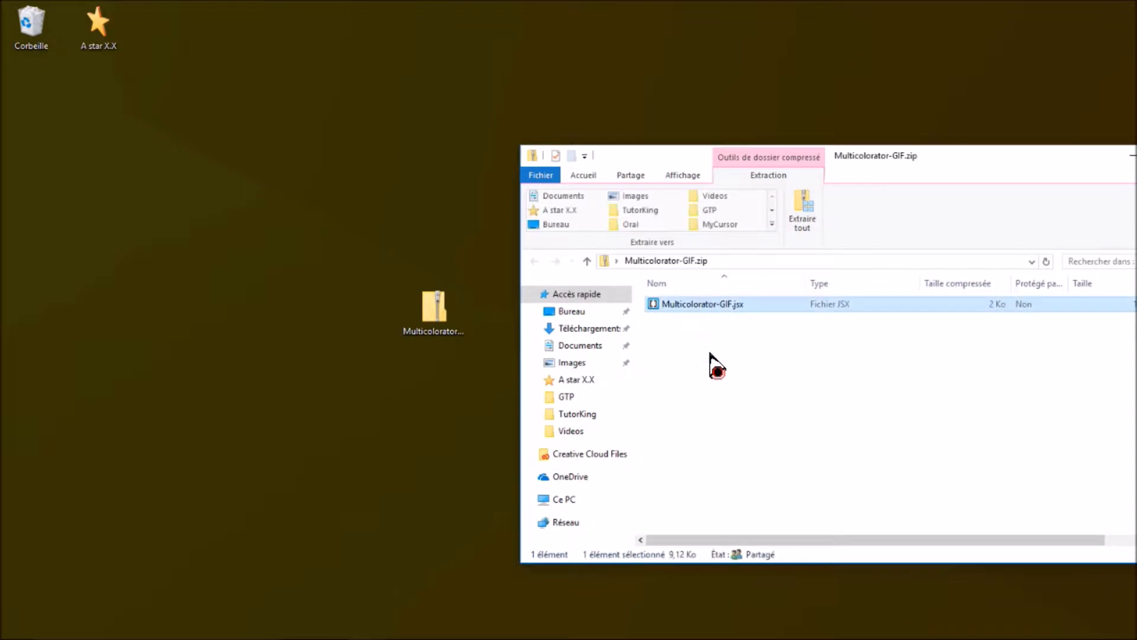
left_click_drag(711, 308, 418, 267)
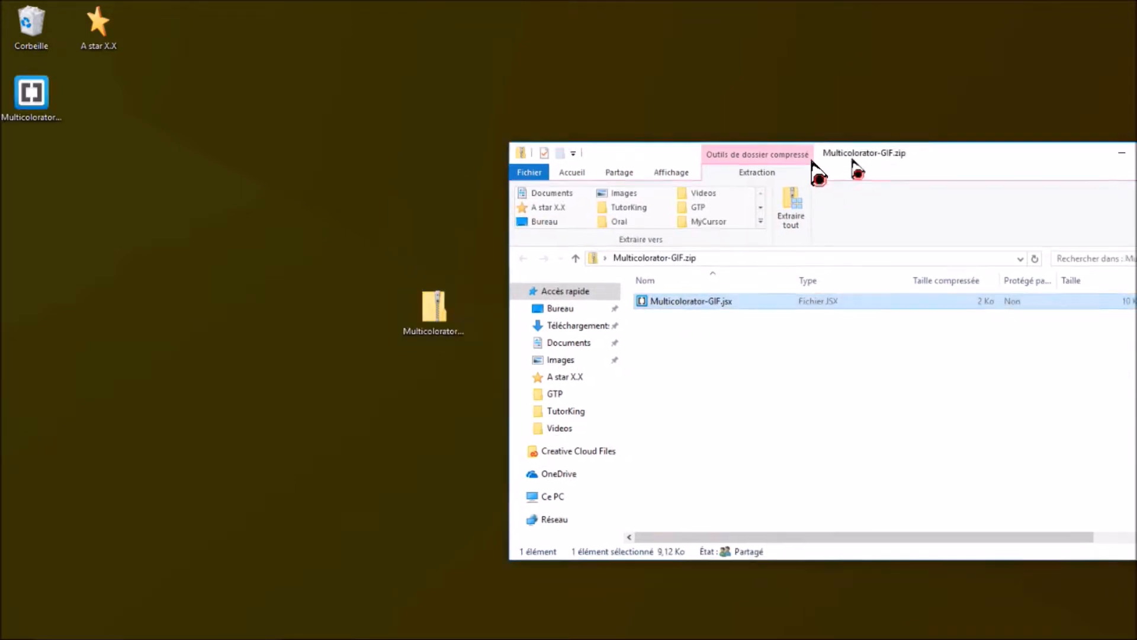
Close the archive window and swap the desktop positions of the Multicolorator-GIF script and its zip file
left_click_drag(841, 166, 341, 205)
left_click(695, 197)
left_click_drag(55, 119, 488, 260)
left_click_drag(434, 309, 15, 98)
left_click_drag(500, 243, 430, 314)
left_click_drag(320, 384, 491, 295)
left_click(481, 314)
left_click(416, 315)
left_click(455, 369)
Switch to Photoshop and open head.psd from the desktop
mouse_move(508, 610)
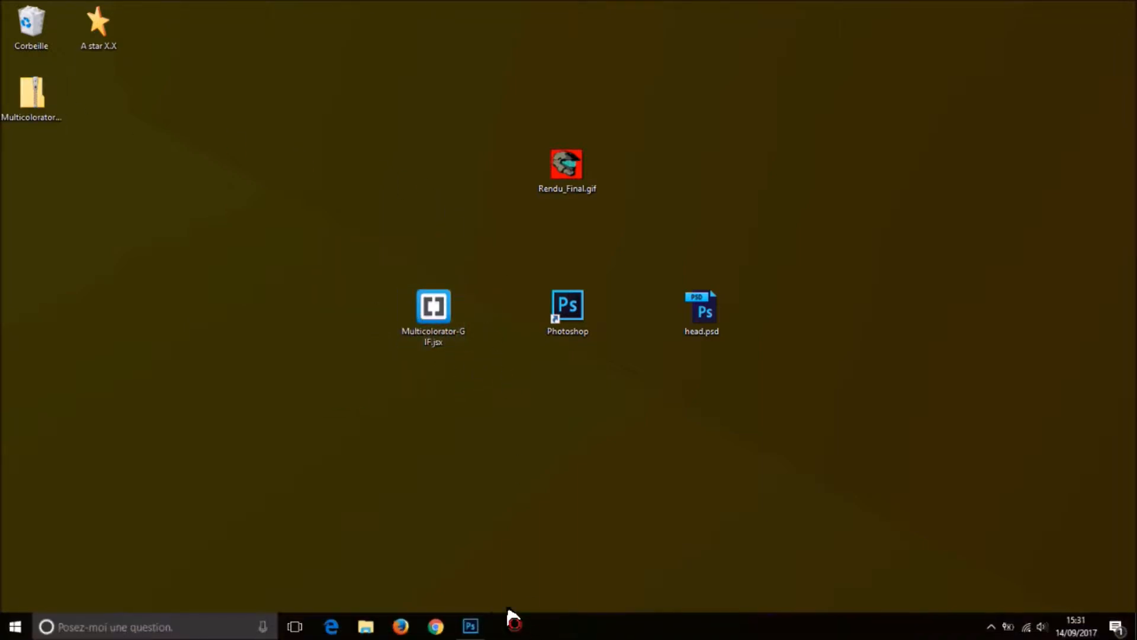
left_click(472, 629)
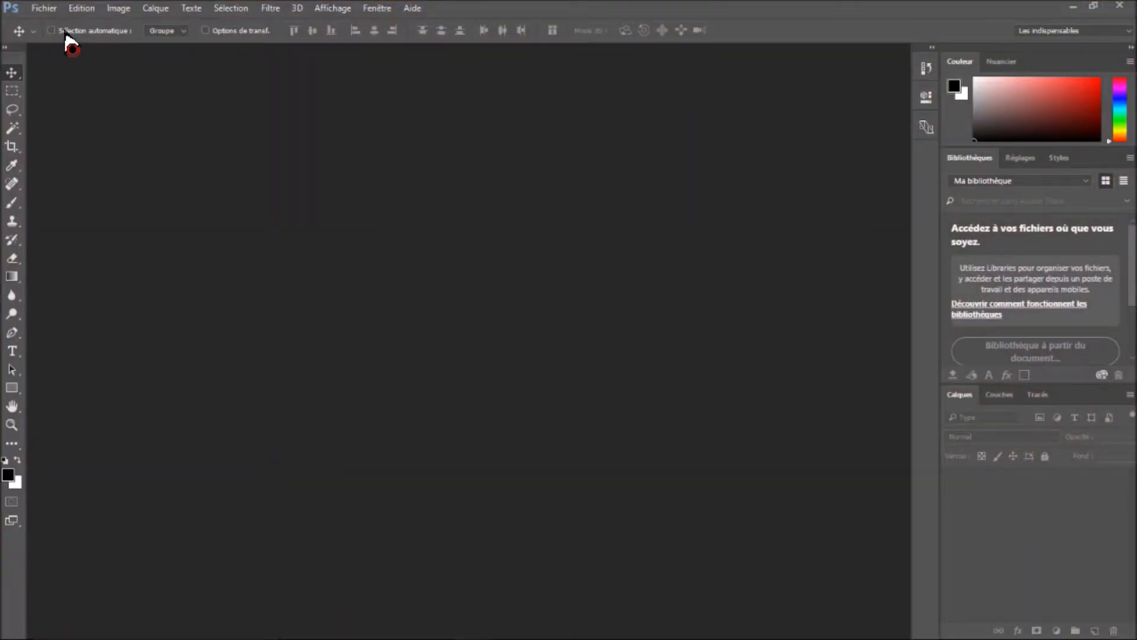
left_click(45, 8)
left_click(56, 37)
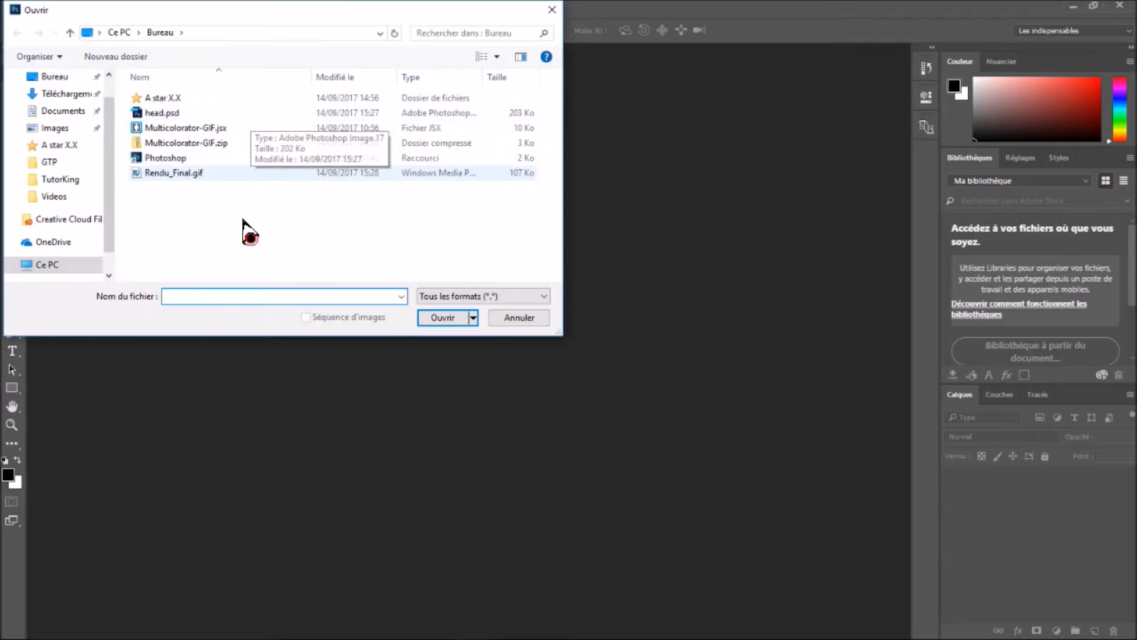
double_click(183, 112)
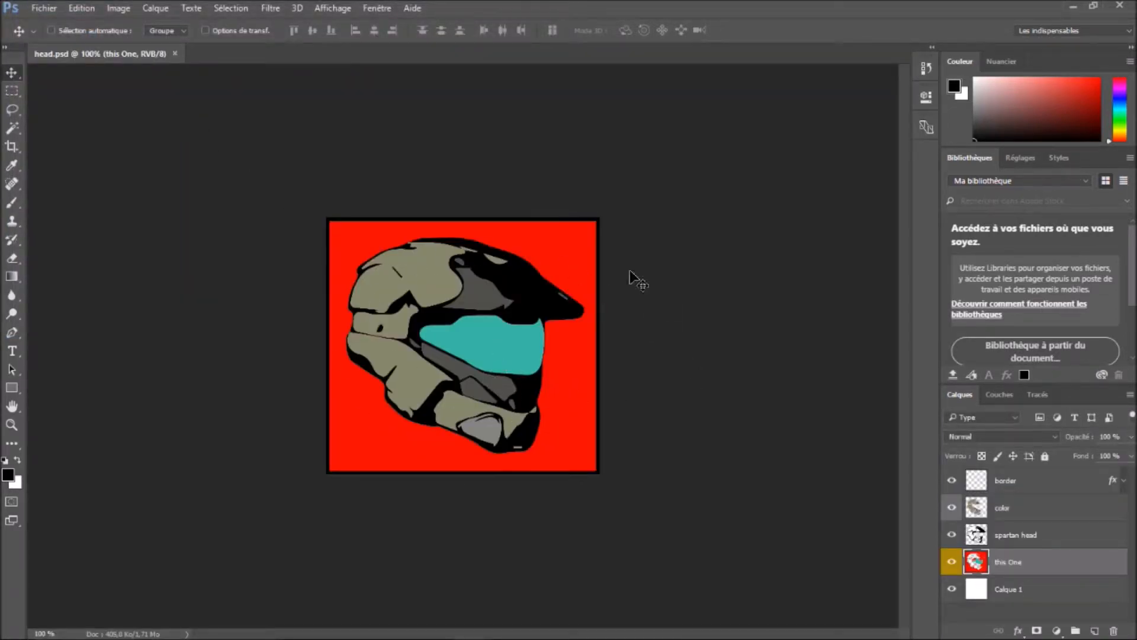
Isolate the "this One" layer to examine its contents and restore the visibility of all other layers
key("ctrl")
left_click_drag(952, 480, 961, 578)
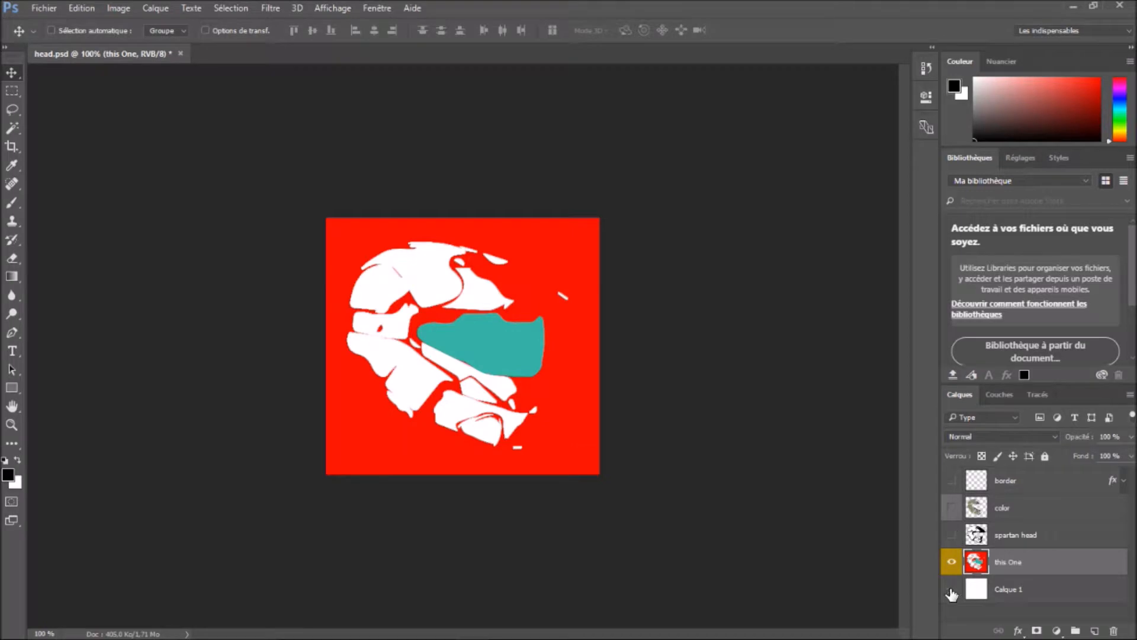
left_click(952, 591)
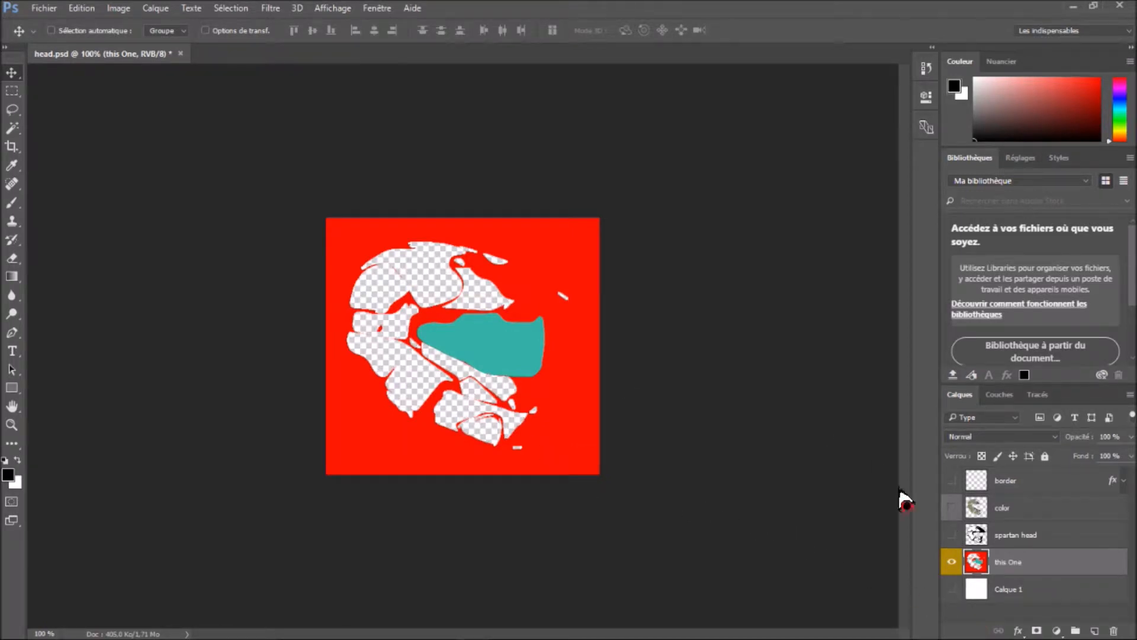
left_click(952, 589)
left_click_drag(952, 535, 952, 480)
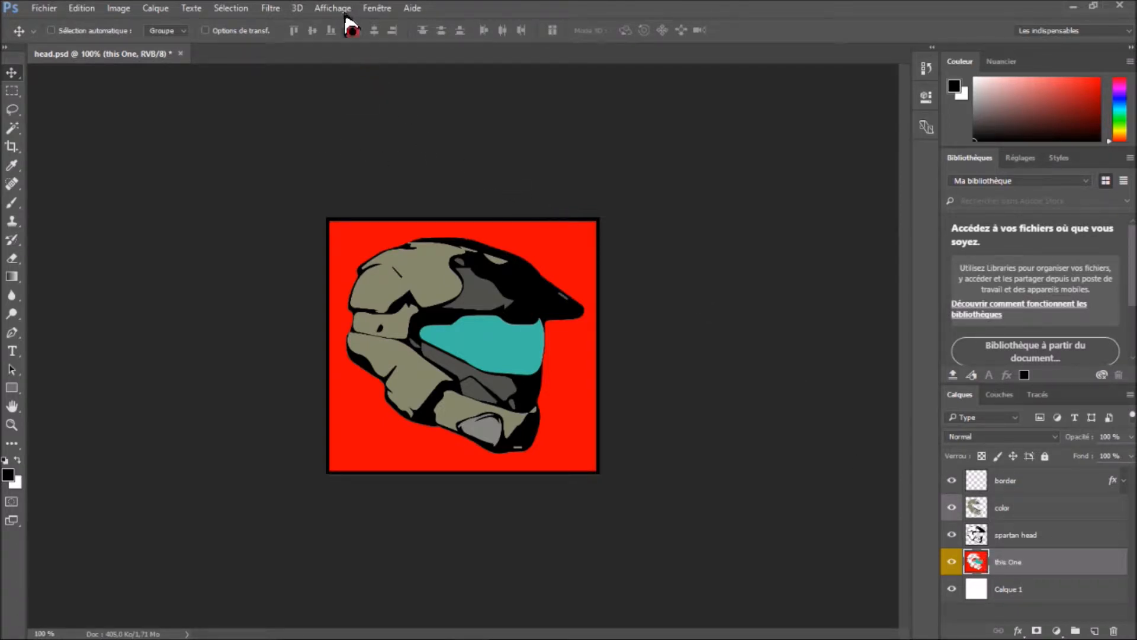
Show the Montage (timeline) panel for the document
left_click(370, 9)
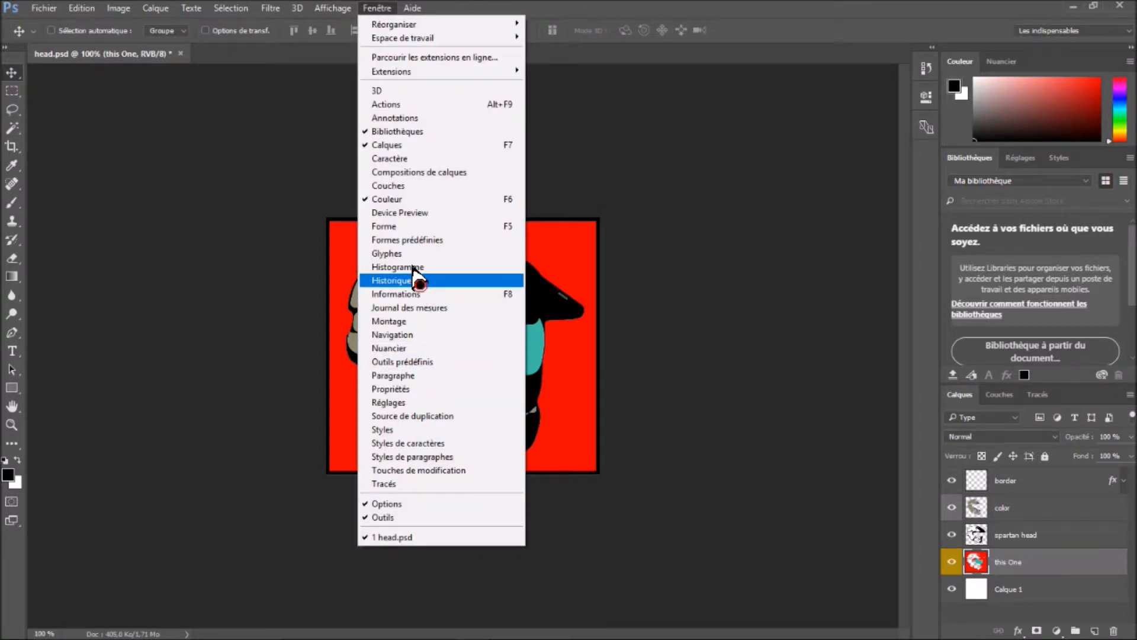
left_click(407, 321)
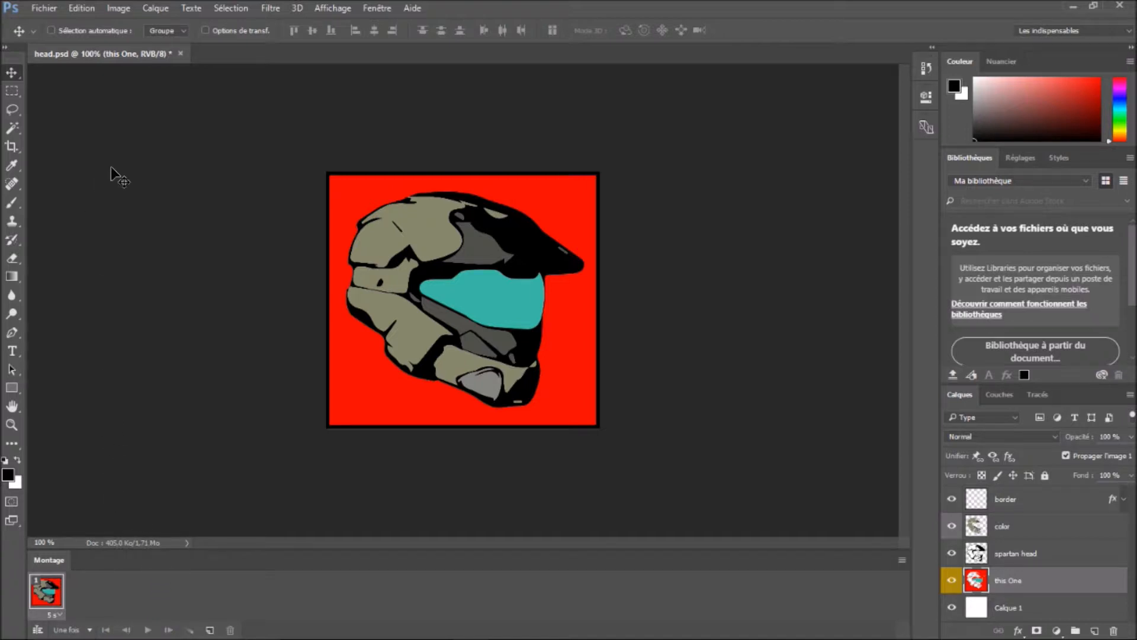
Browse for the Multicolorator-GIF.jsx script and load it
left_click(47, 9)
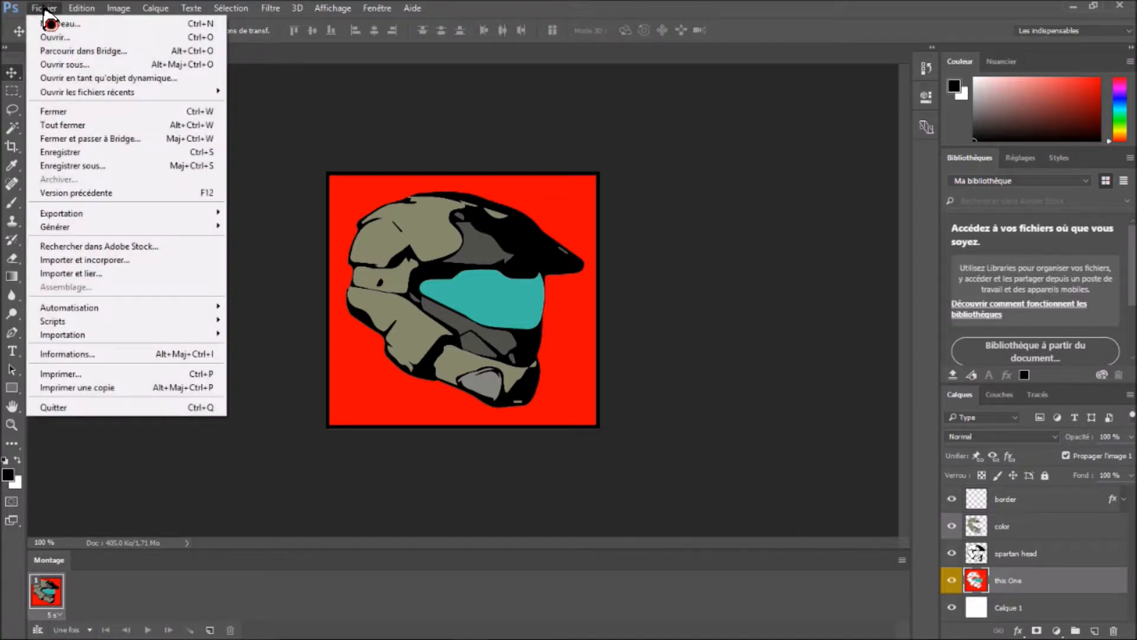
mouse_move(106, 326)
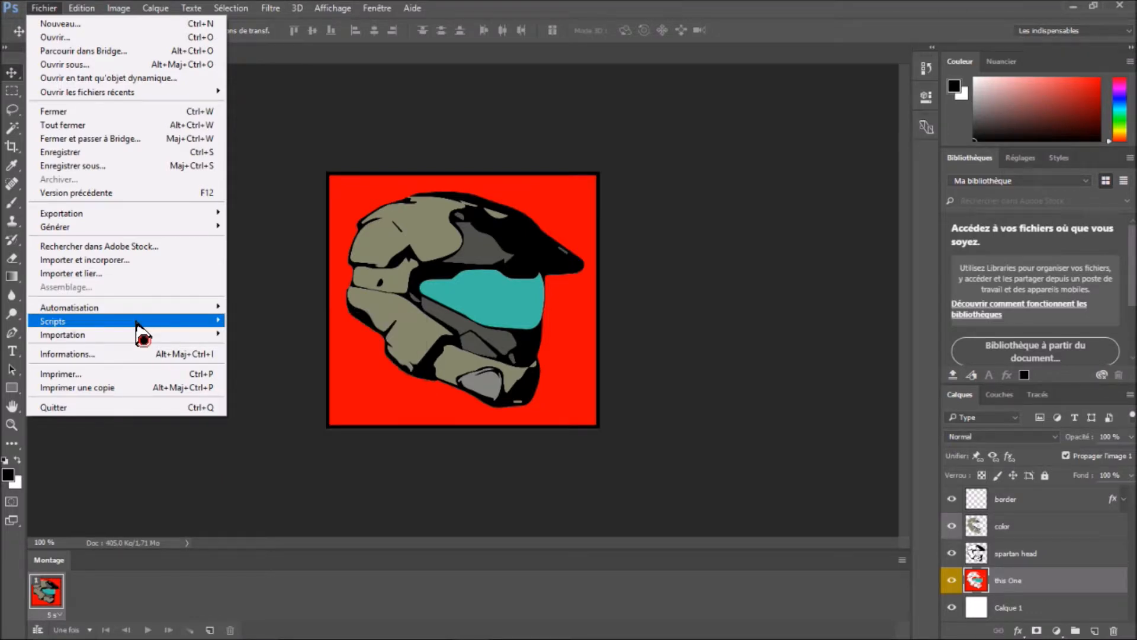
mouse_move(205, 322)
left_click(274, 462)
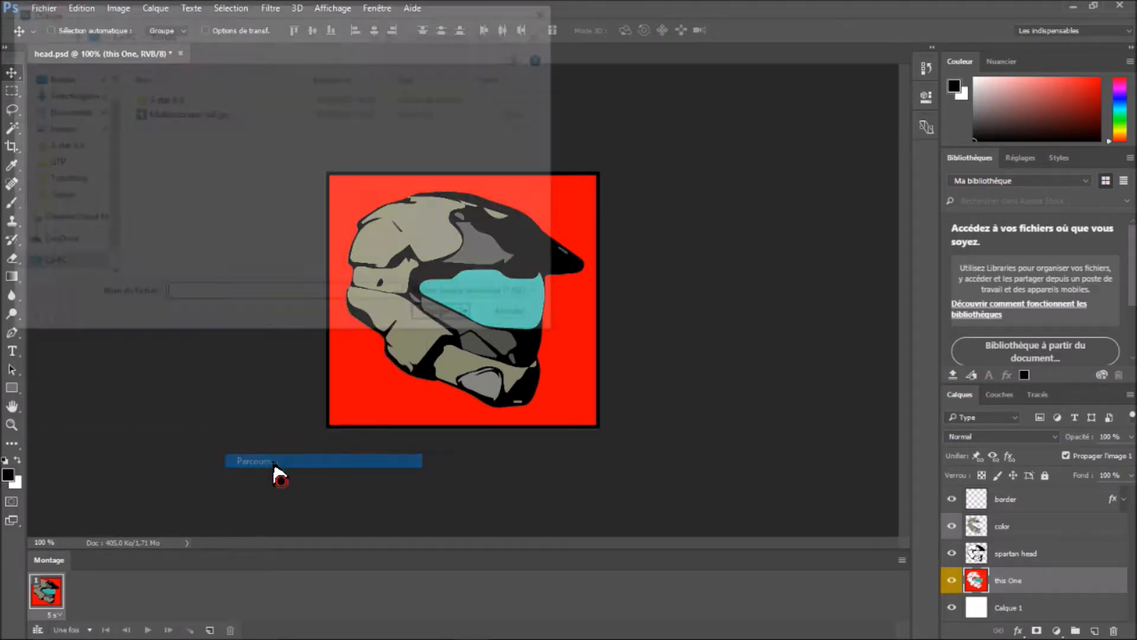
left_click(189, 113)
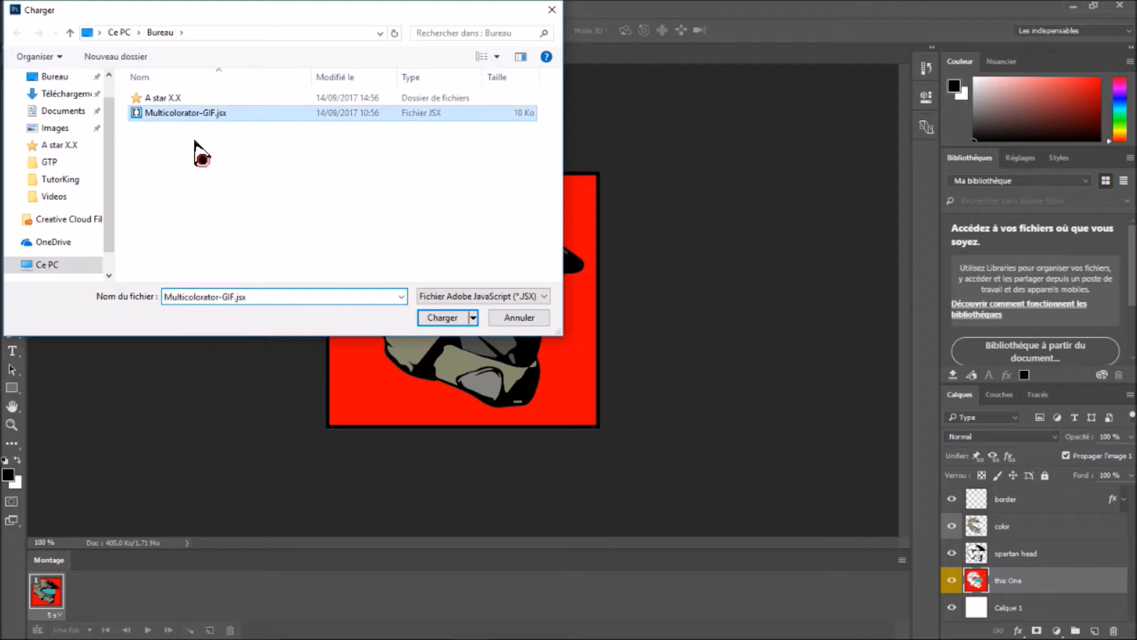
left_click(438, 318)
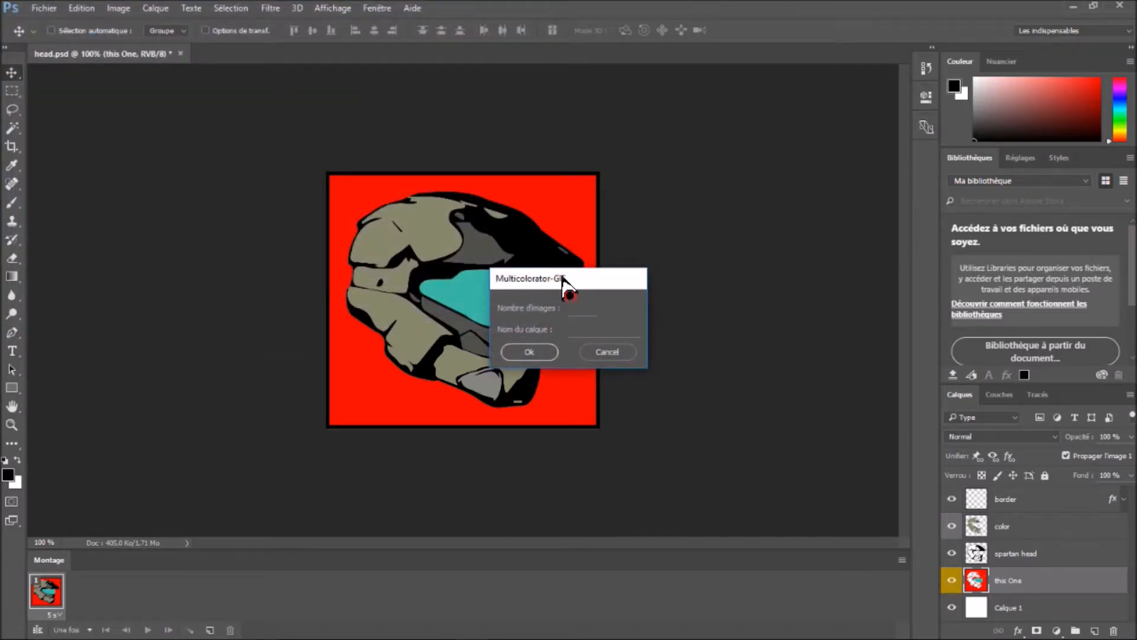
Run the Multicolorator-GIF script with 20 images and "this One" as the layer name
left_click_drag(563, 283, 723, 233)
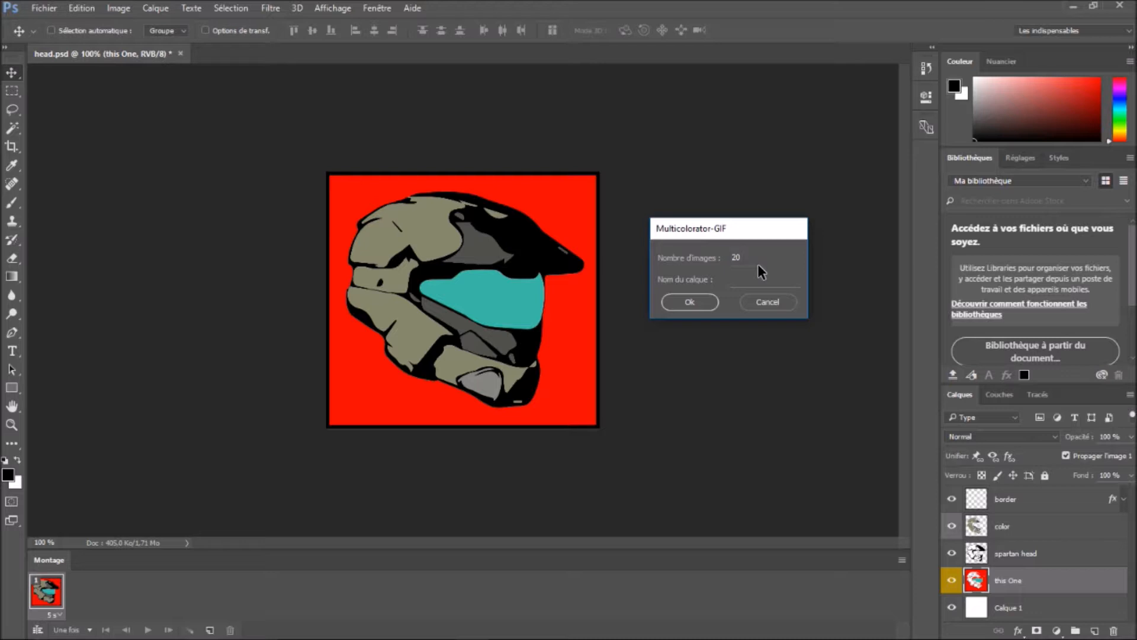
left_click_drag(748, 235, 754, 201)
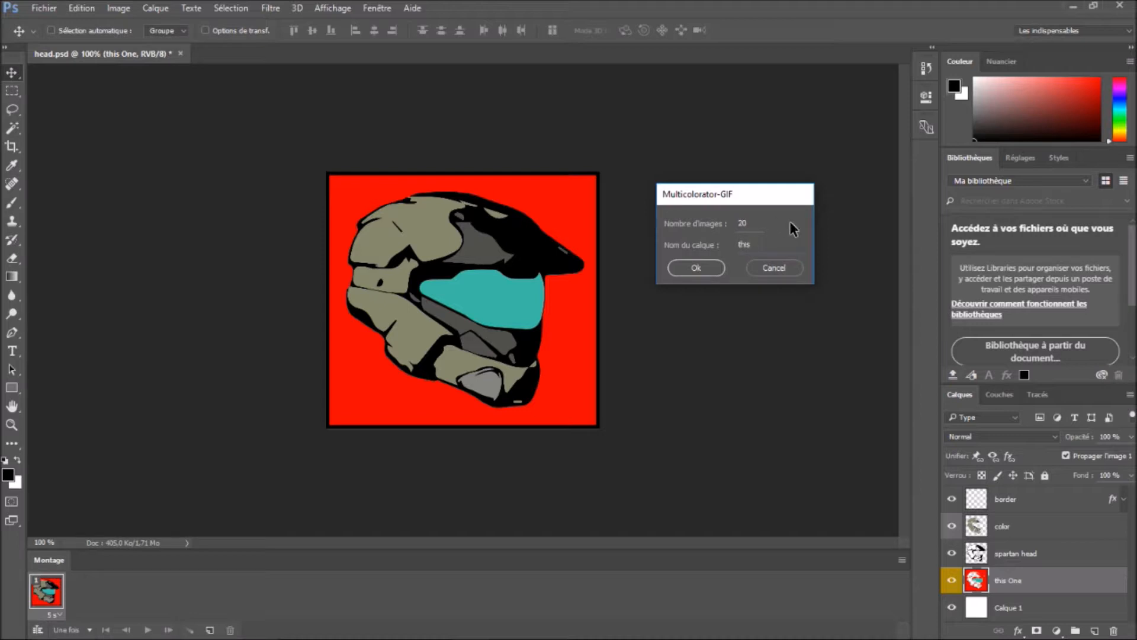
type("e")
left_click(708, 268)
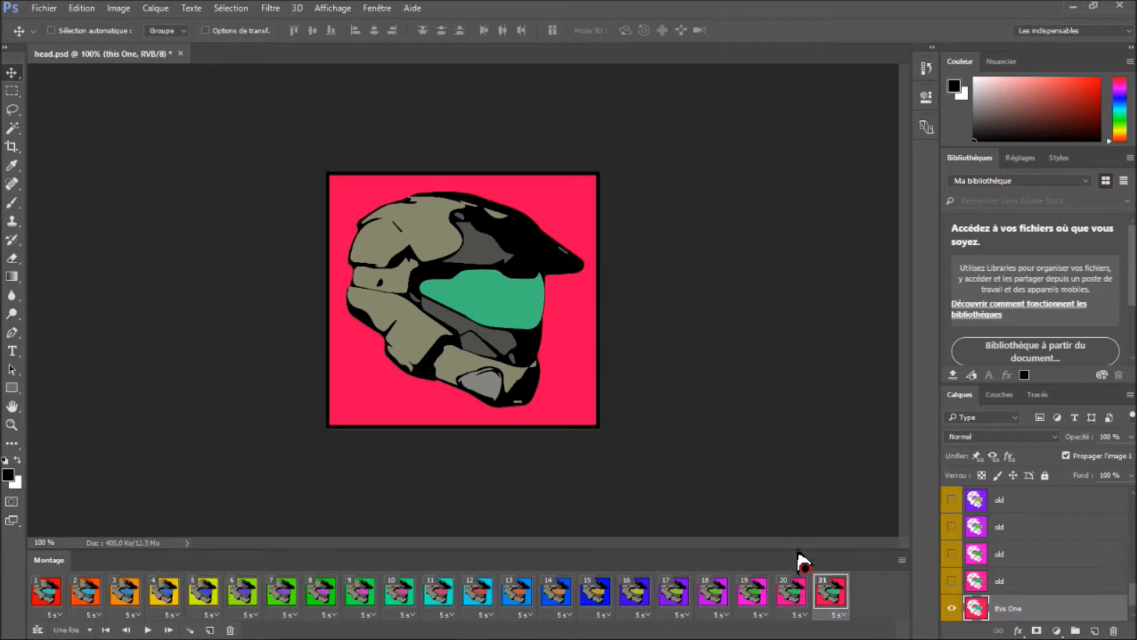
Examine the colour variations across the generated animation frames, from frame 21 back to frame 1
left_click(792, 593)
left_click(753, 591)
left_click(713, 591)
left_click(596, 591)
left_click(556, 591)
left_click(478, 591)
left_click(400, 591)
left_click(242, 591)
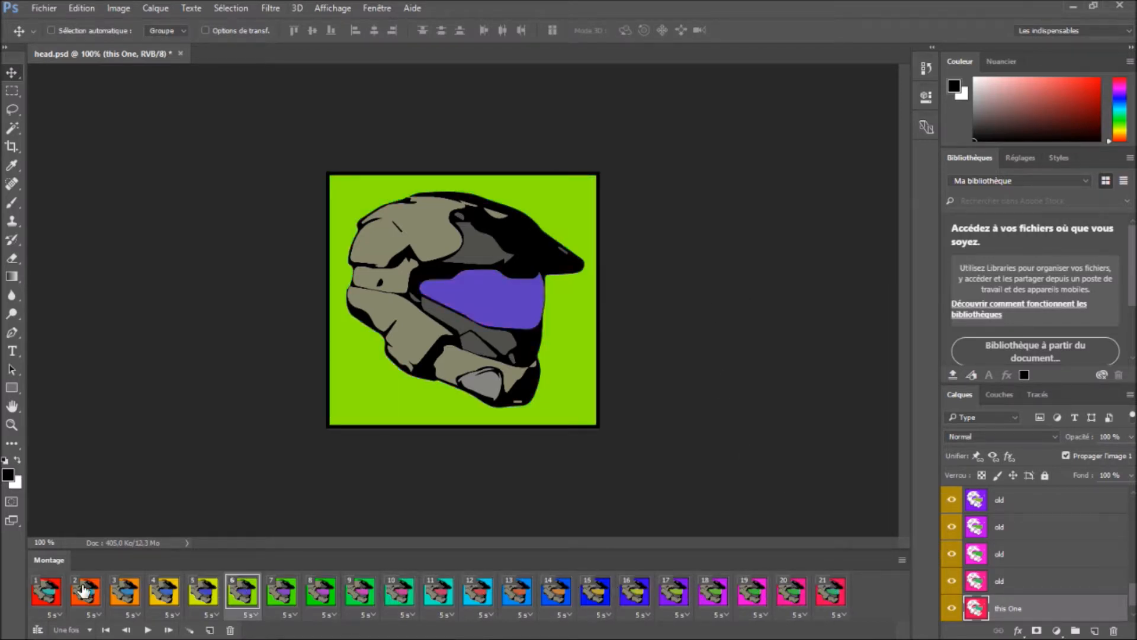
left_click(62, 592)
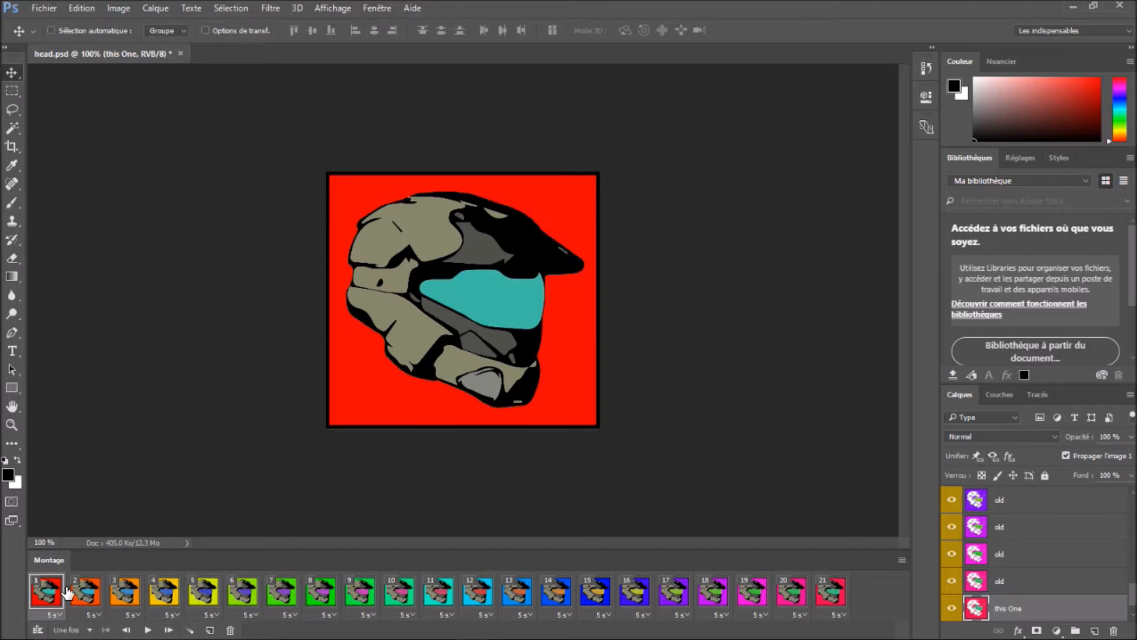
left_click(841, 598)
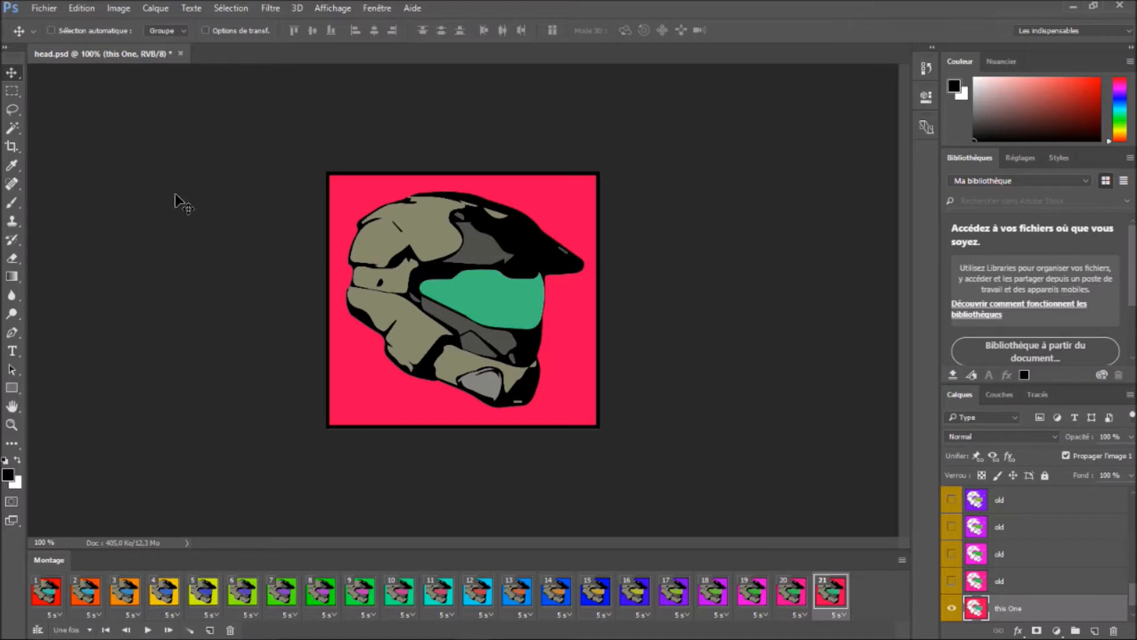
Try a Teinte/Saturation adjustment on the "this One" layer with the hue at +180, and discard it
left_click(82, 8)
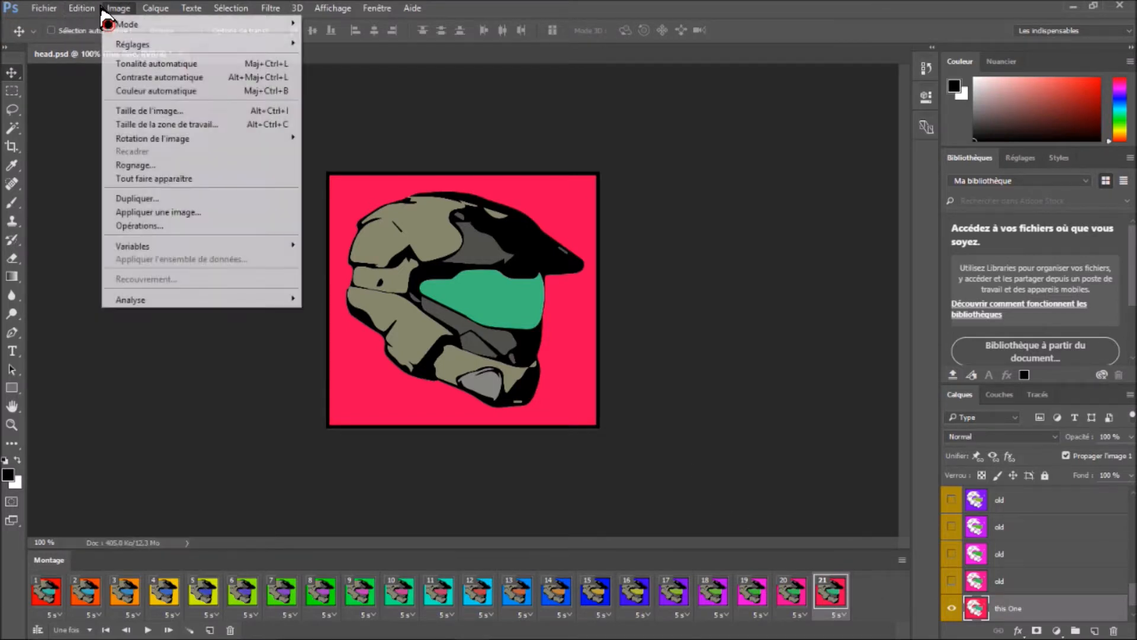
mouse_move(118, 9)
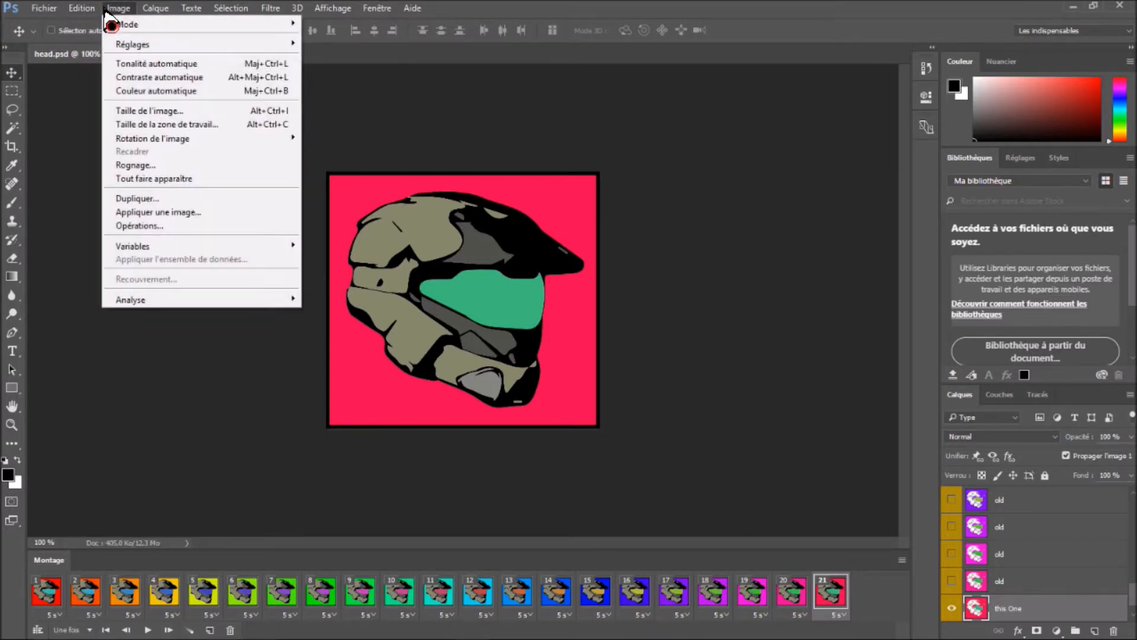
mouse_move(145, 45)
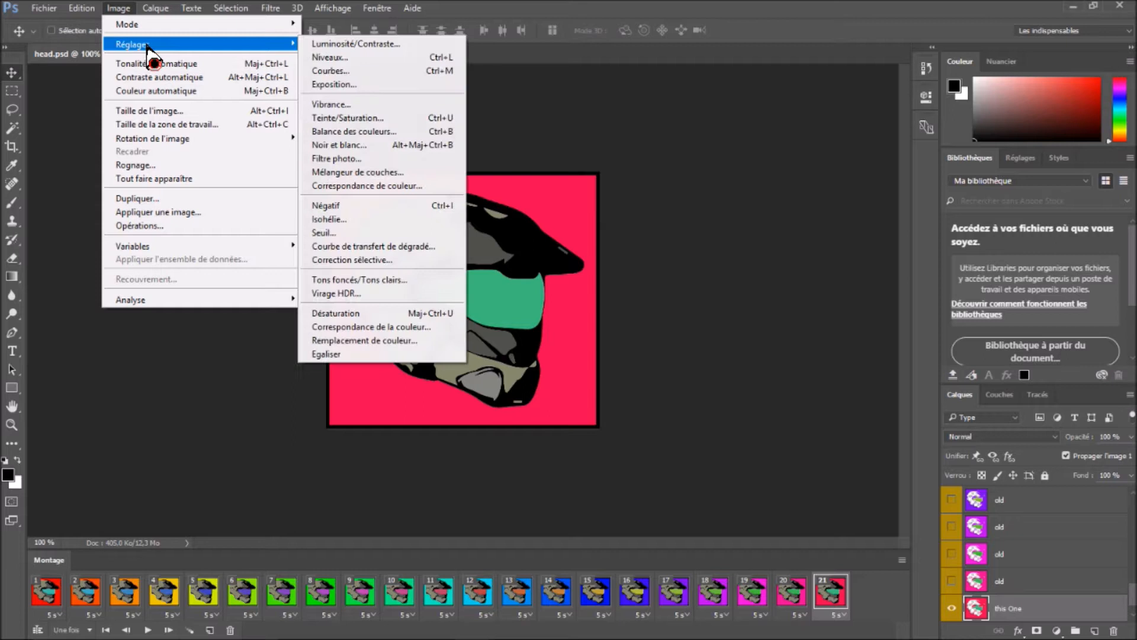
left_click(349, 119)
left_click_drag(535, 226, 597, 227)
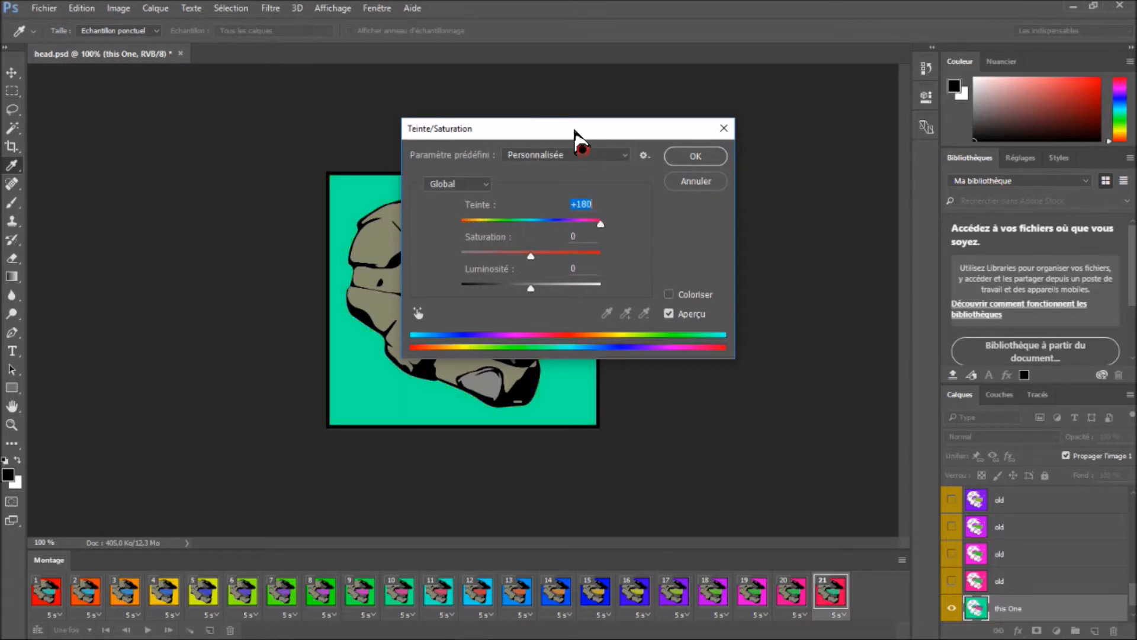
left_click_drag(574, 131, 782, 123)
left_click_drag(796, 217, 825, 228)
left_click(930, 123)
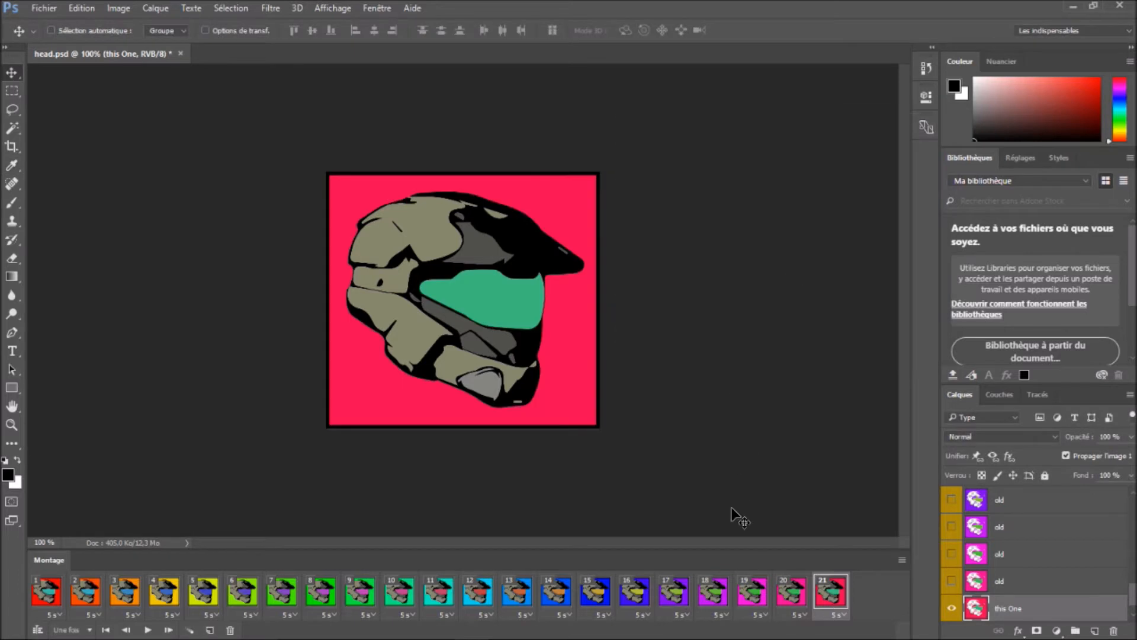
Compare the colours of the helmet across animation frames 20, 18, 15, 14 and 21
left_click(791, 591)
left_click(713, 591)
left_click(593, 593)
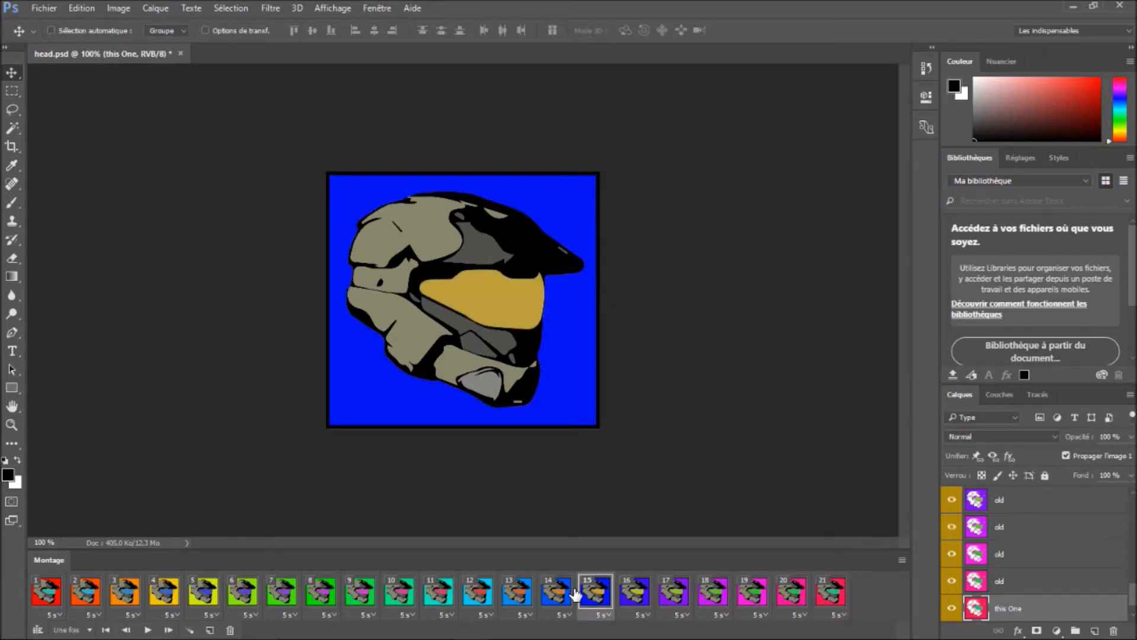
left_click(554, 591)
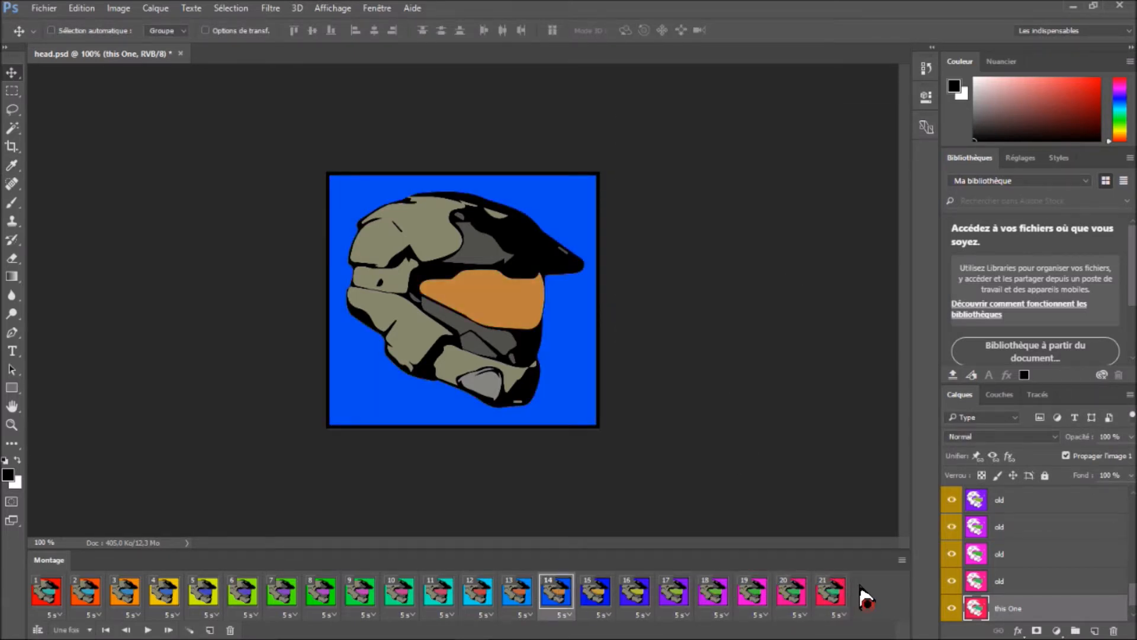
left_click(841, 597)
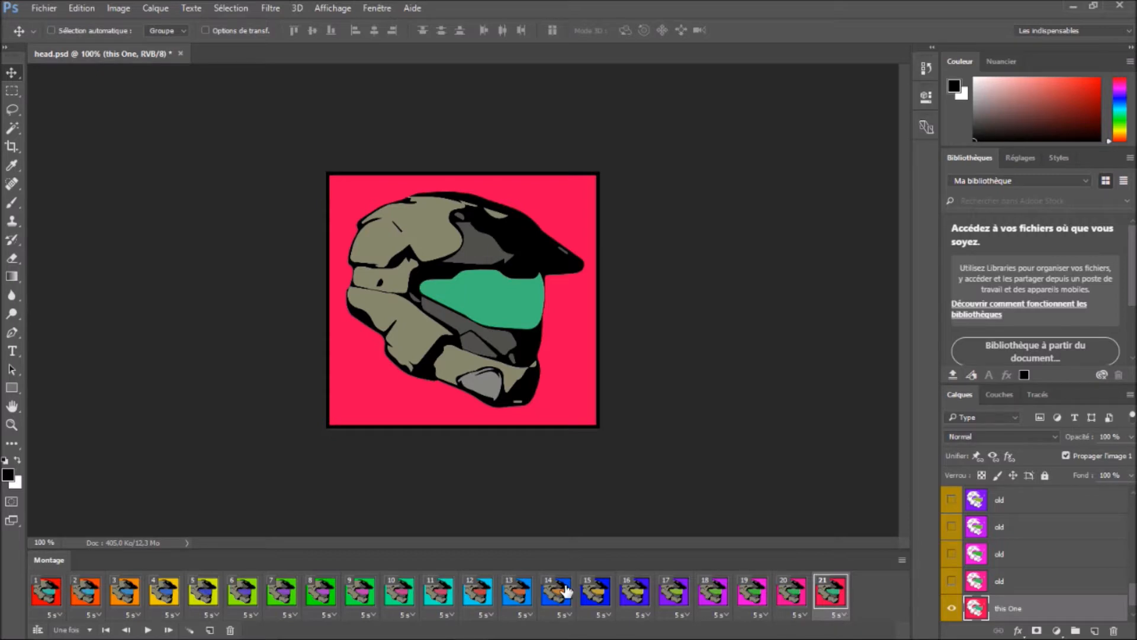
Set the delay of all animation frames, from frame 1 to frame 21, to 0,02 seconds
left_click(876, 586)
left_click(57, 599, "shift")
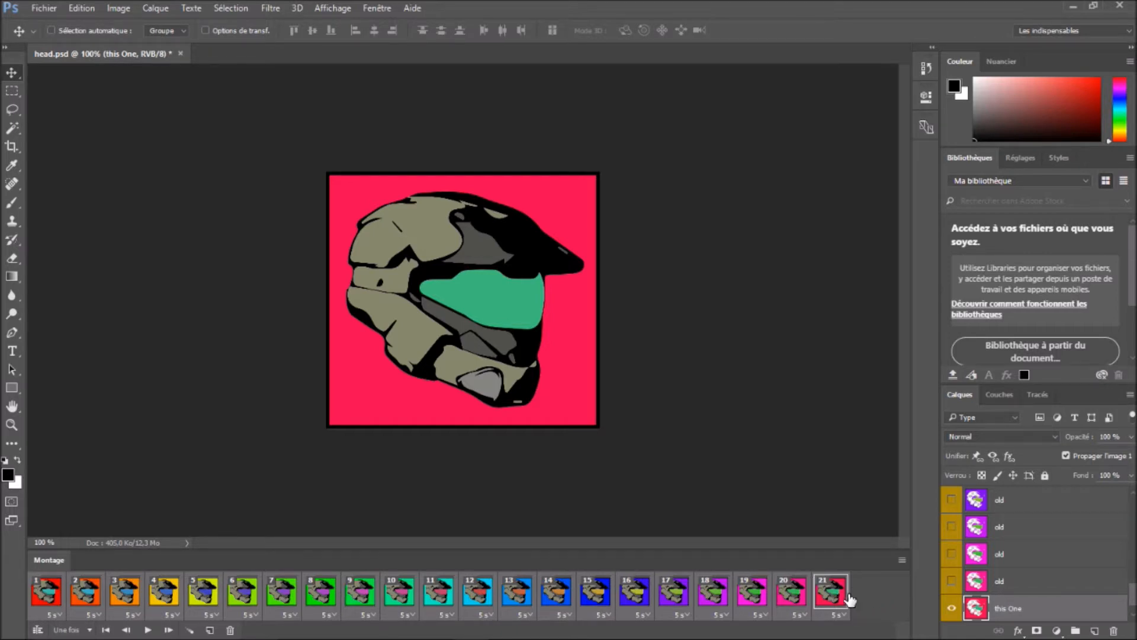
left_click(846, 597)
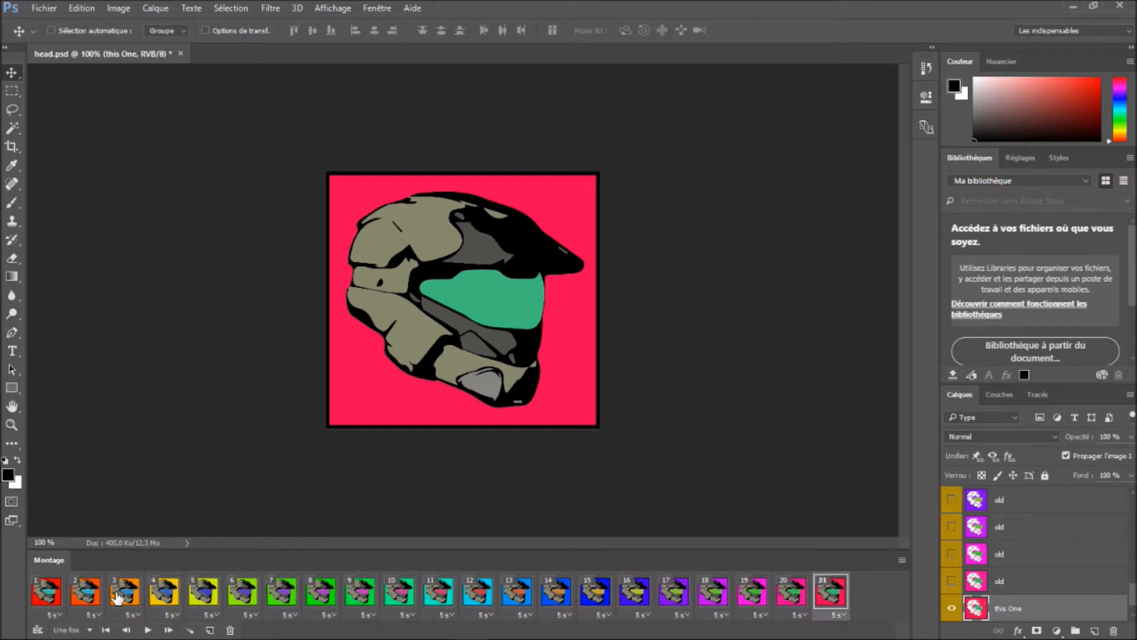
left_click(59, 598)
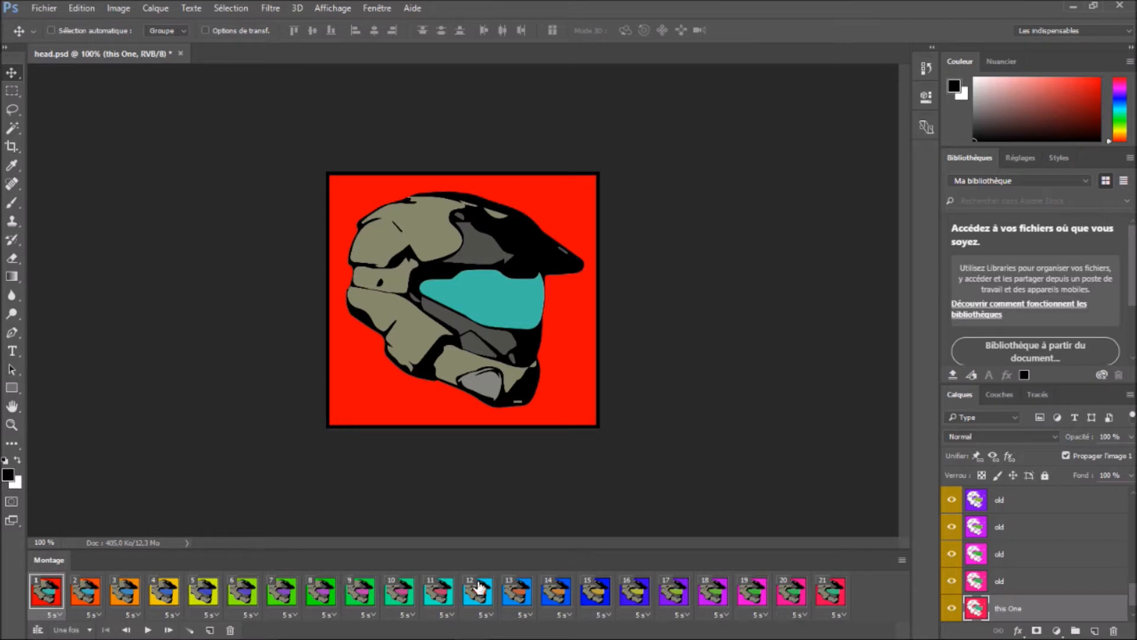
left_click(839, 605, "shift")
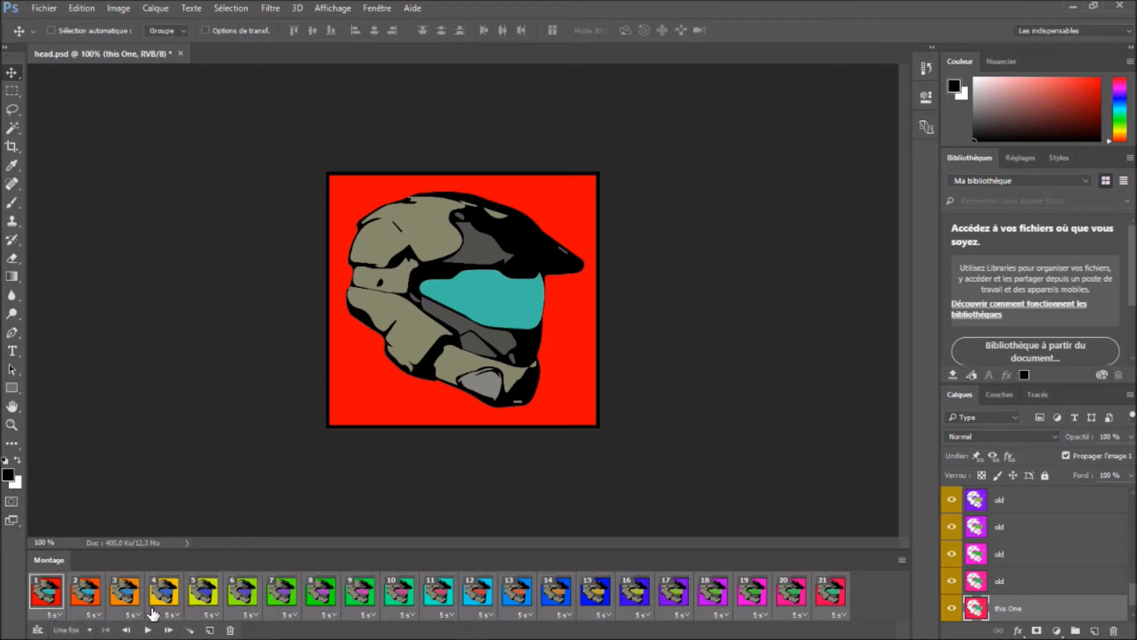
left_click(55, 615)
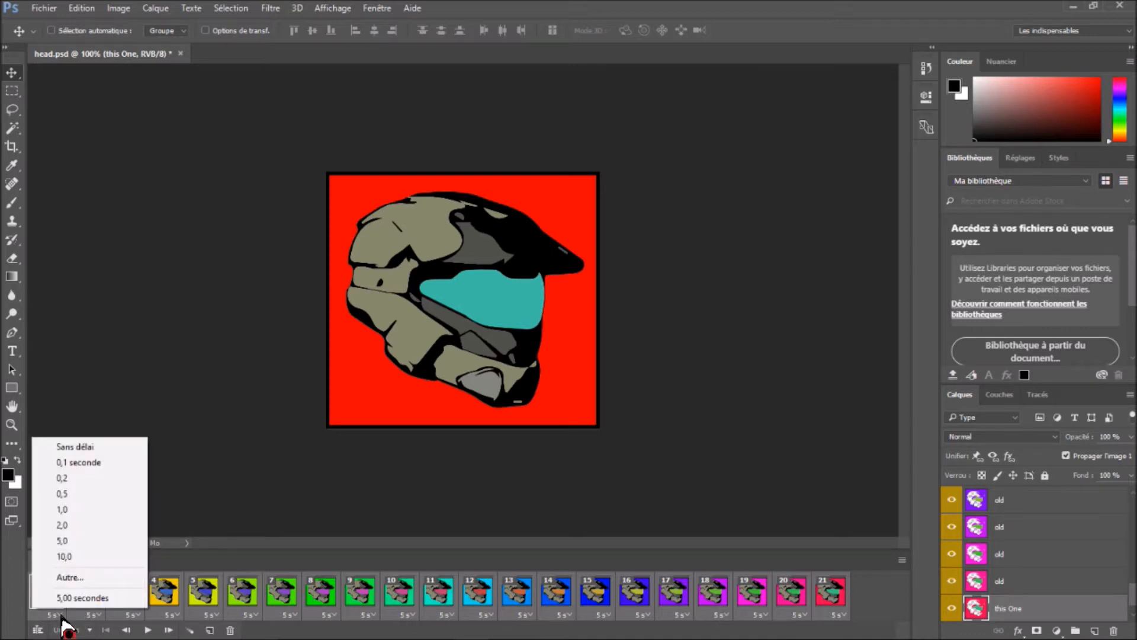
left_click(69, 575)
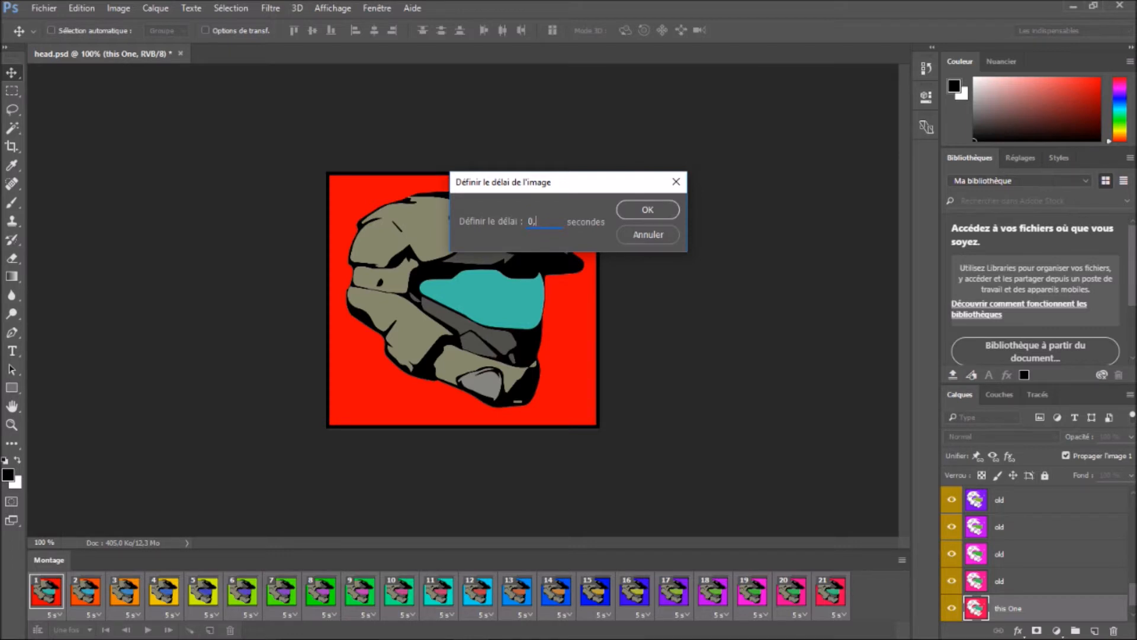
type("0,2")
left_click(646, 212)
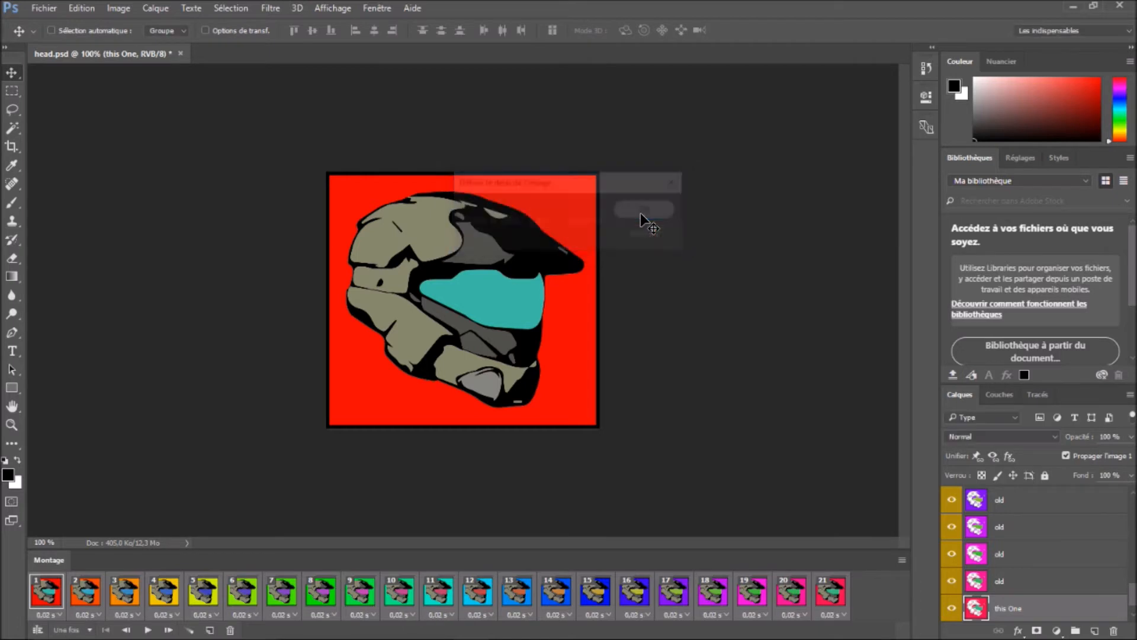
Preview the animation and set its looping option to Toujours
left_click(148, 633)
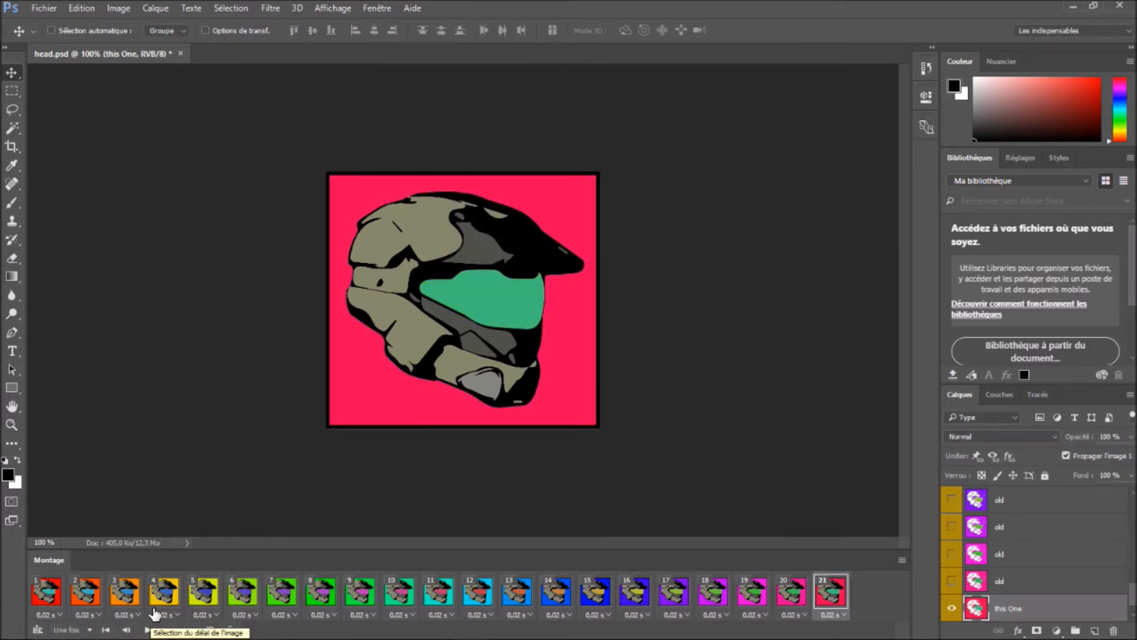
left_click(150, 631)
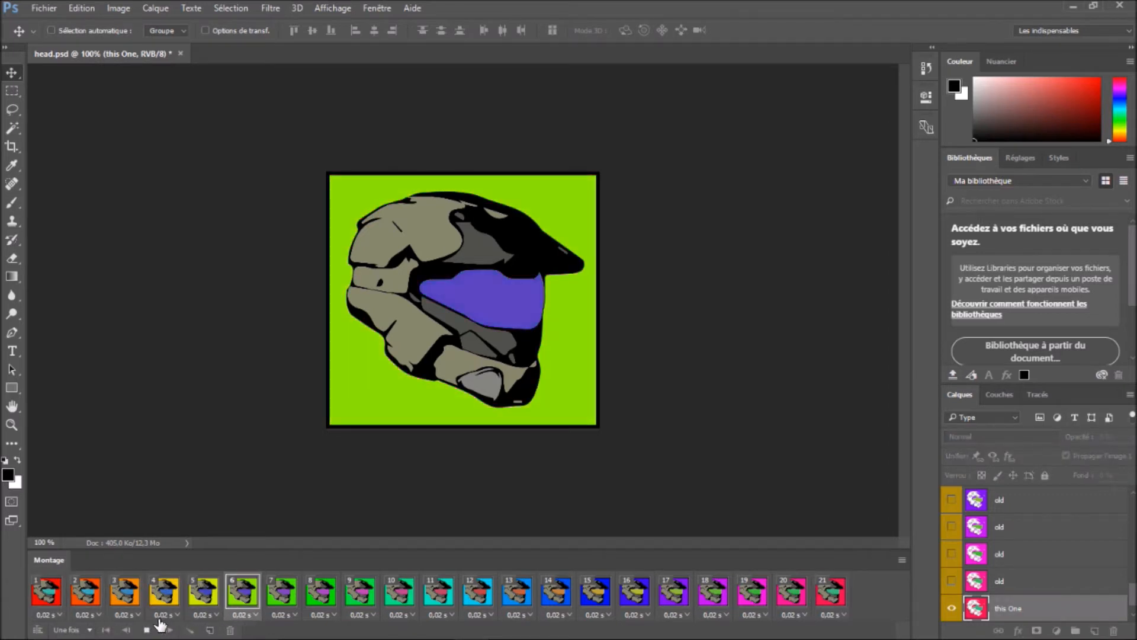
left_click(83, 633)
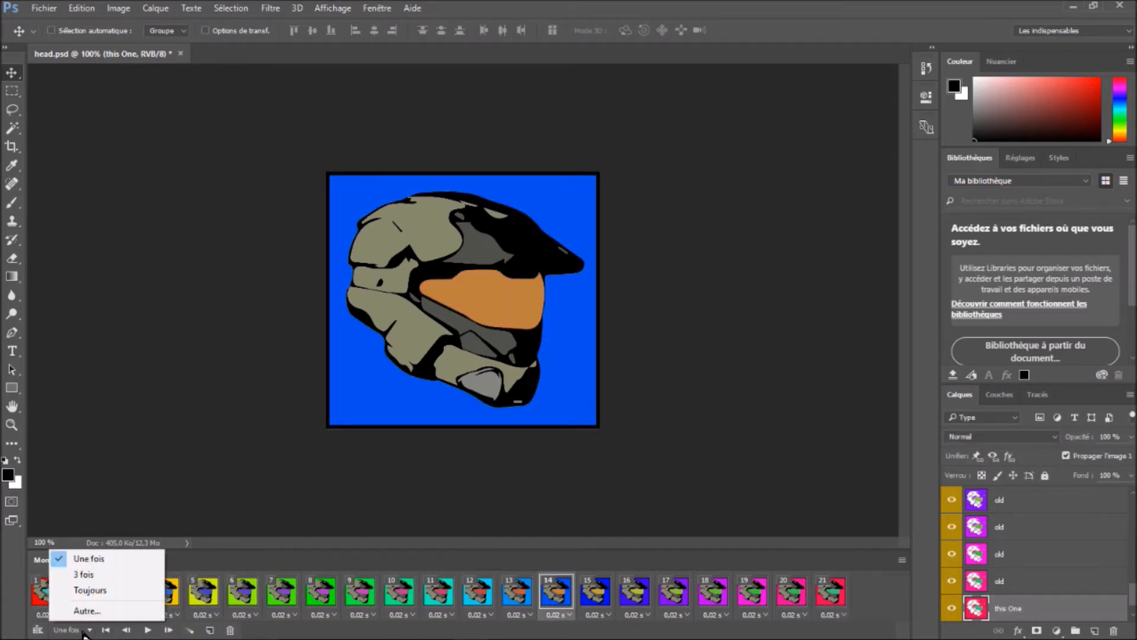
left_click(98, 593)
left_click(145, 630)
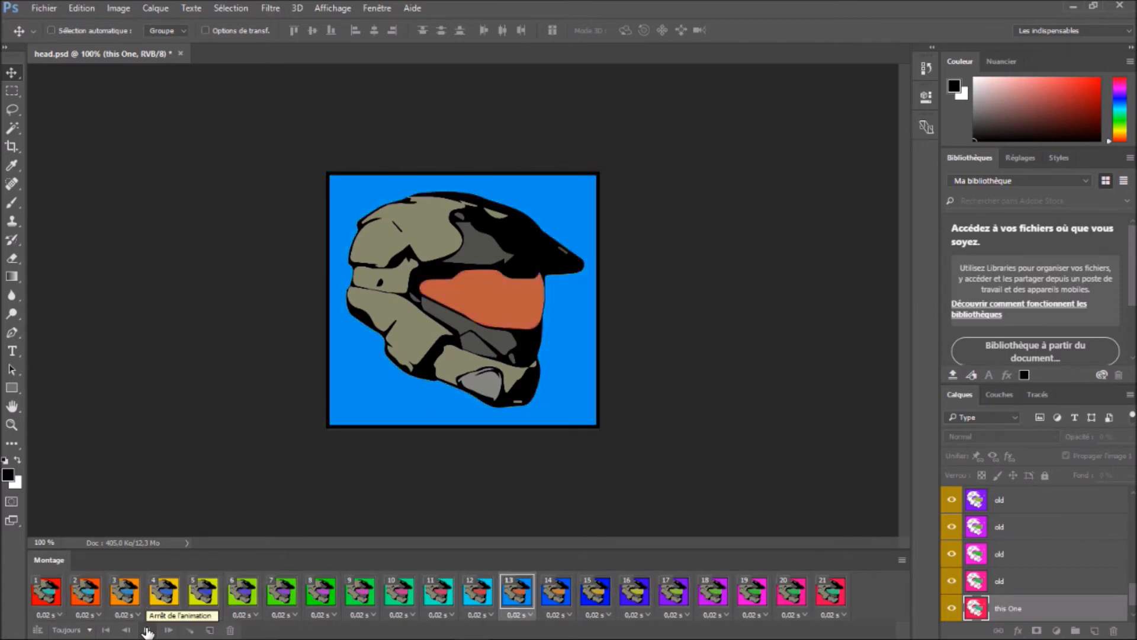
left_click(147, 630)
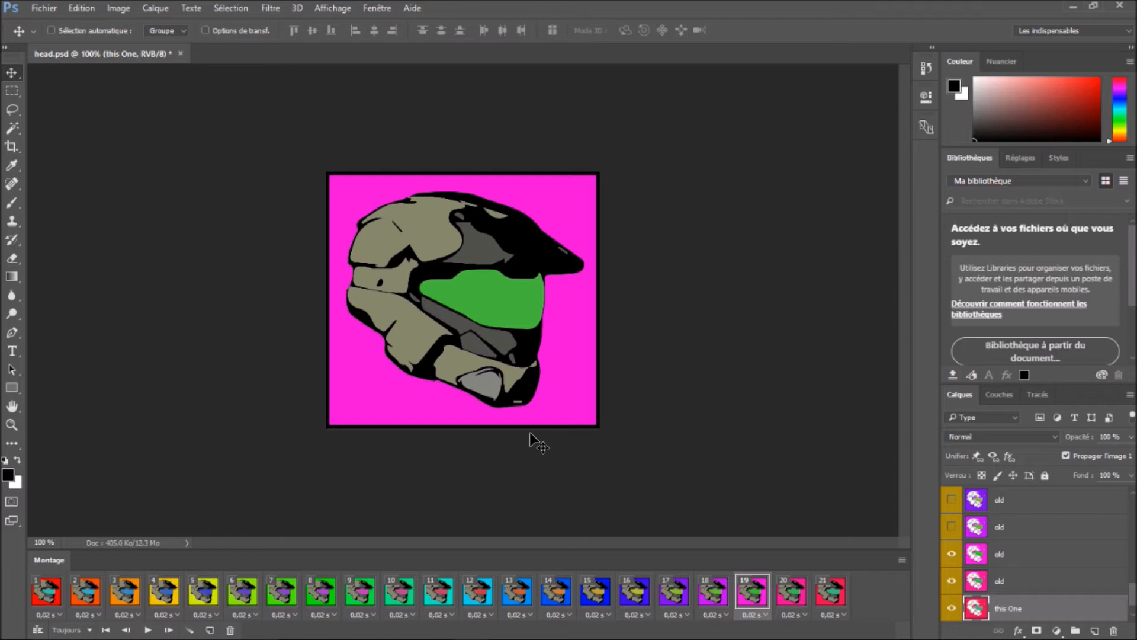
Starting from frame 1, export the animation for the web as the GIF file head.gif in the Bureau folder
left_click(840, 592)
left_click(52, 591)
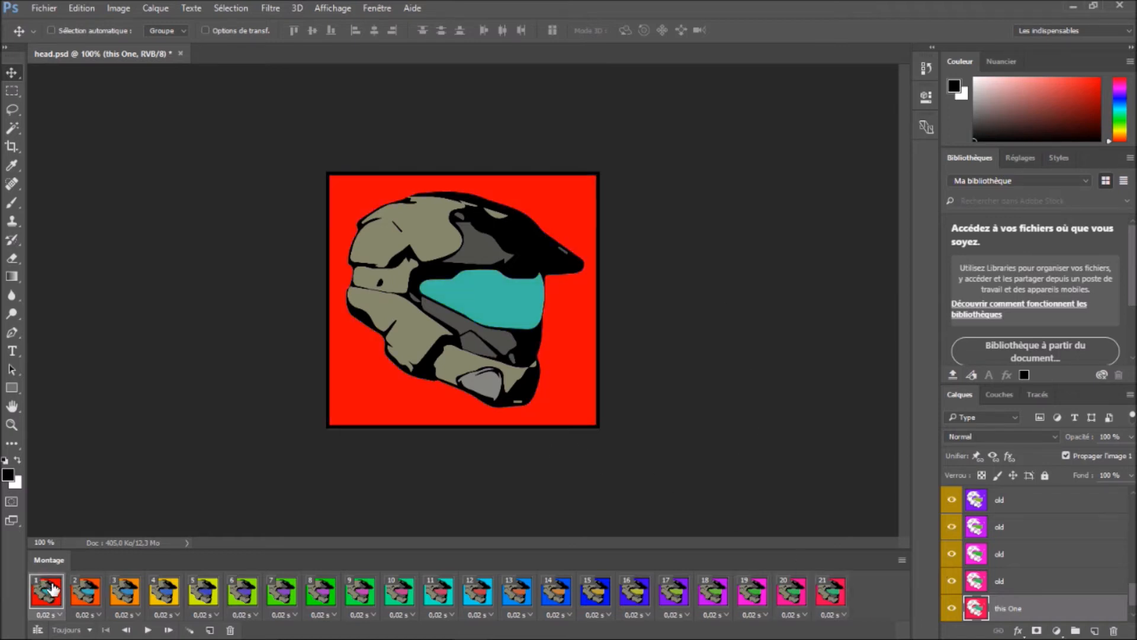
left_click(36, 8)
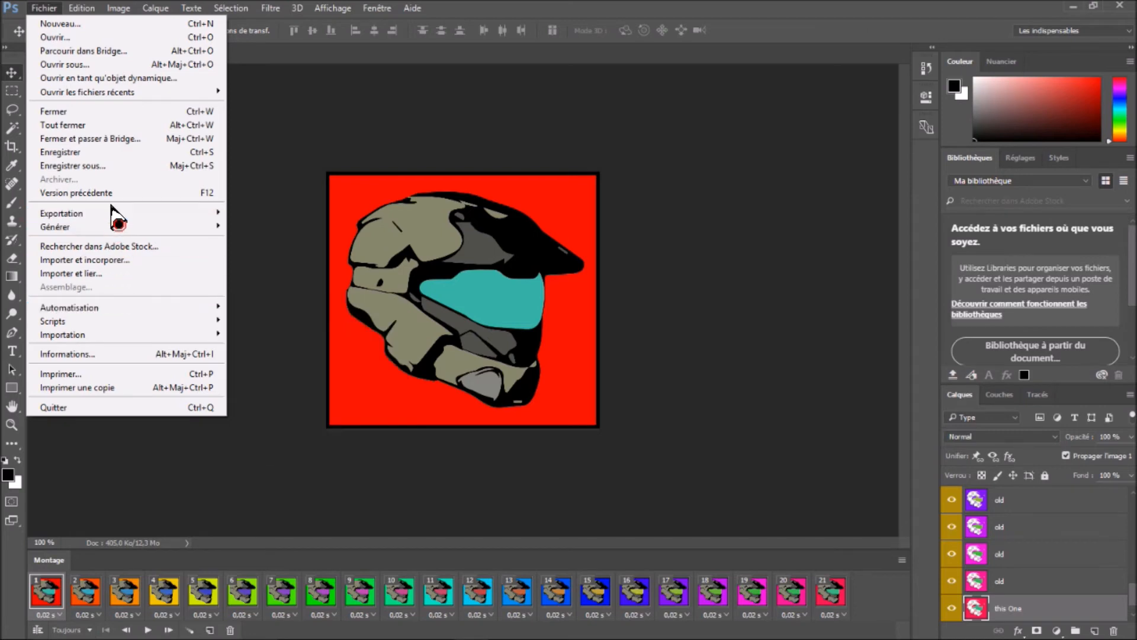
mouse_move(112, 209)
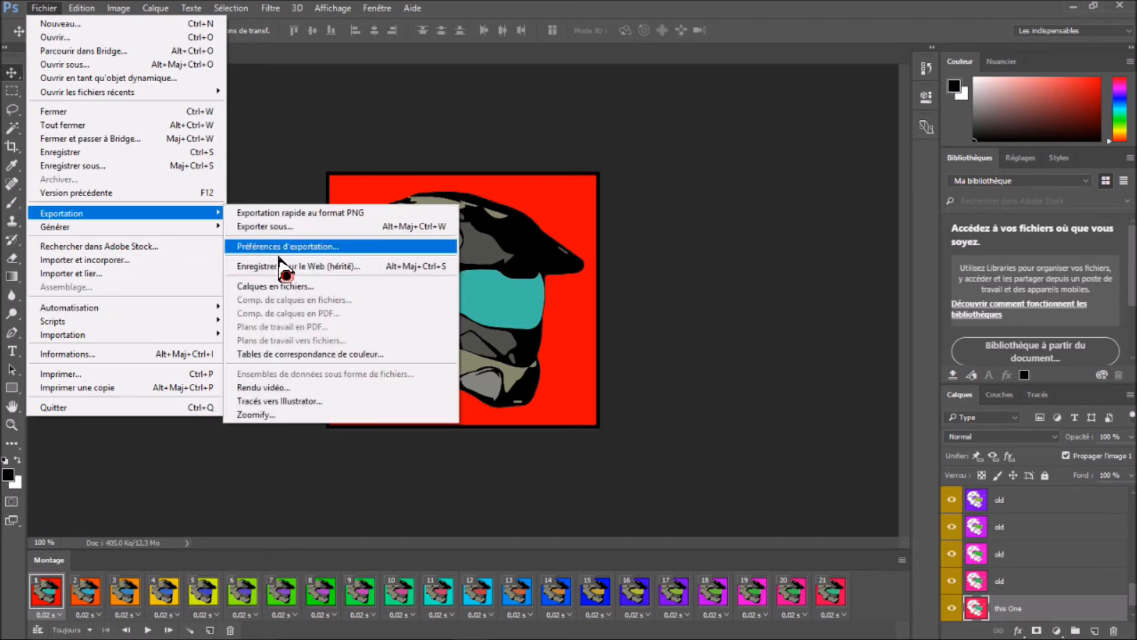
left_click(357, 275)
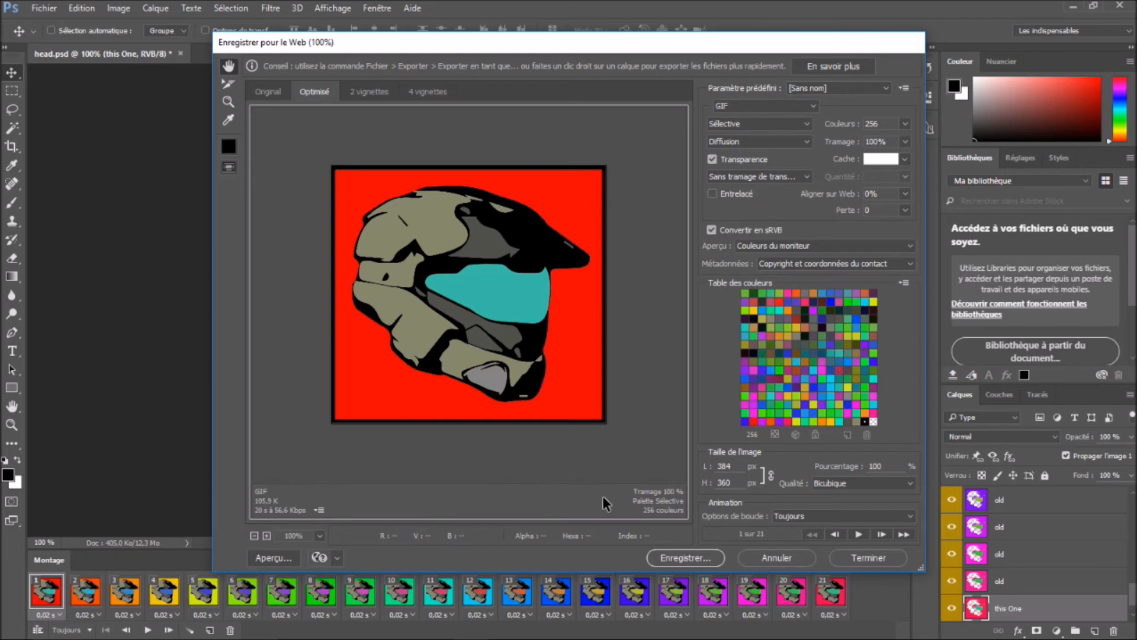
left_click(689, 554)
left_click(241, 165)
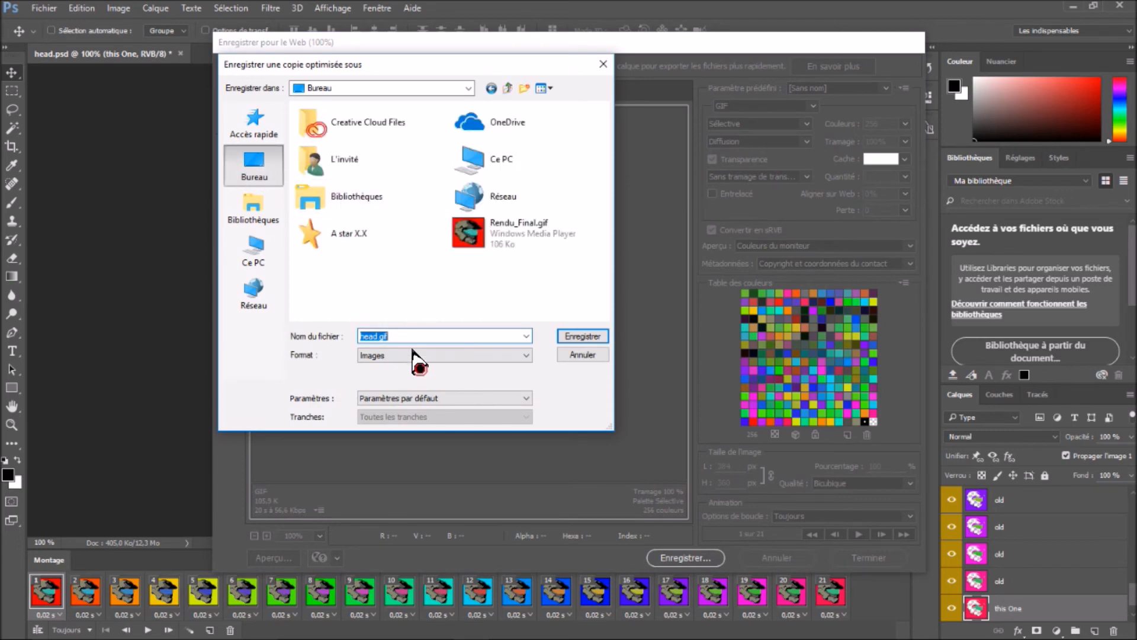
left_click(591, 338)
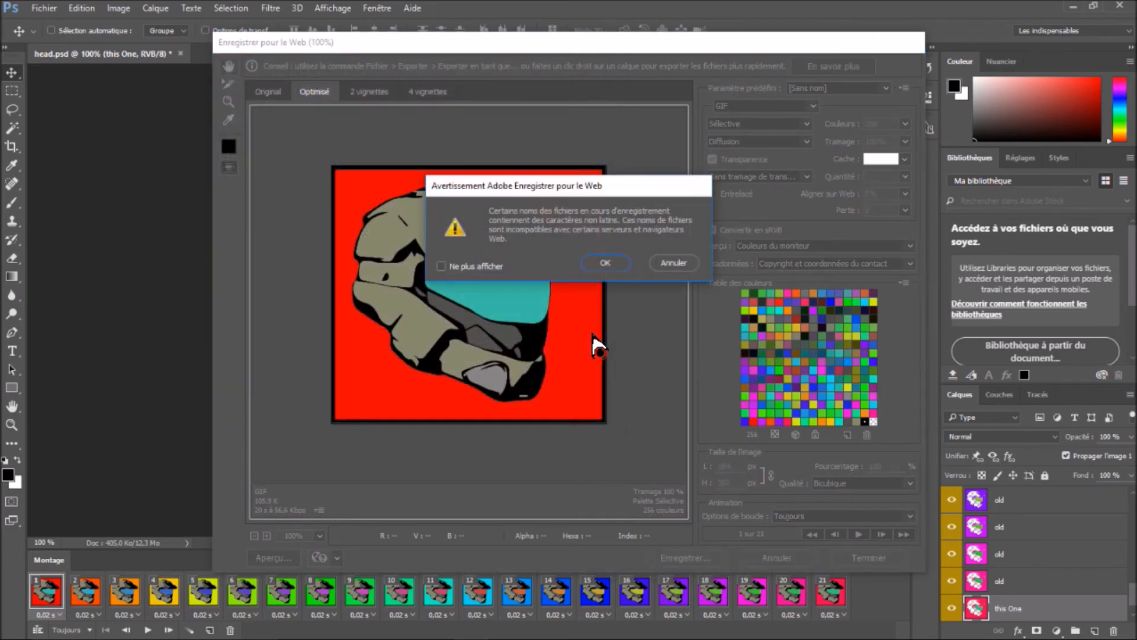
left_click(600, 264)
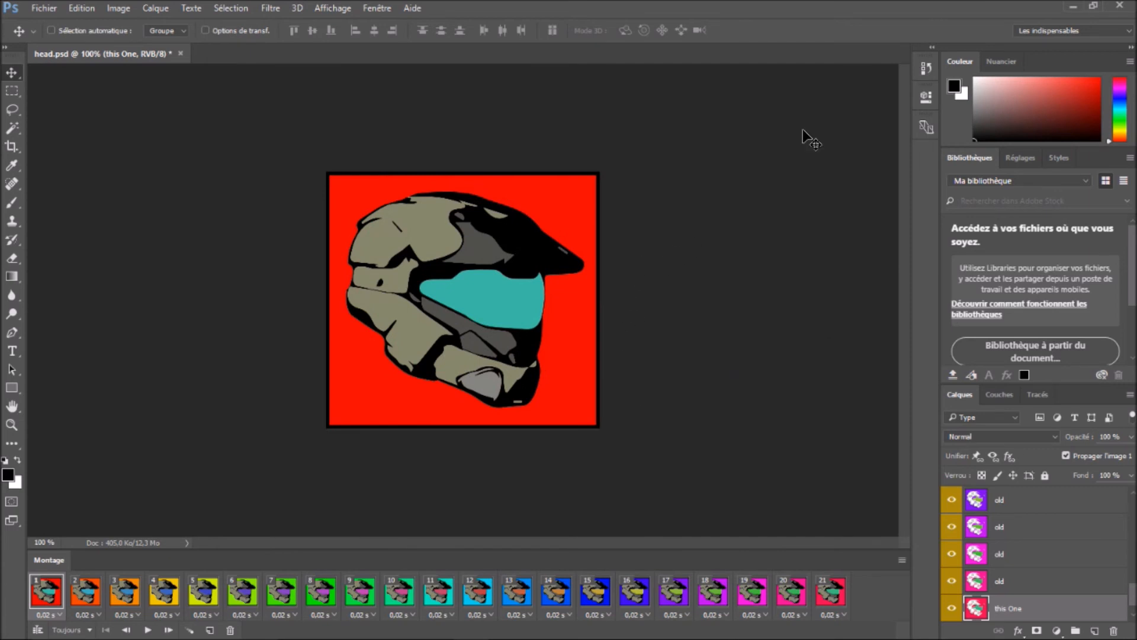
Switch to the desktop, move head.gif beside the Multicolorator script icon, and close the media player window
left_click(1074, 6)
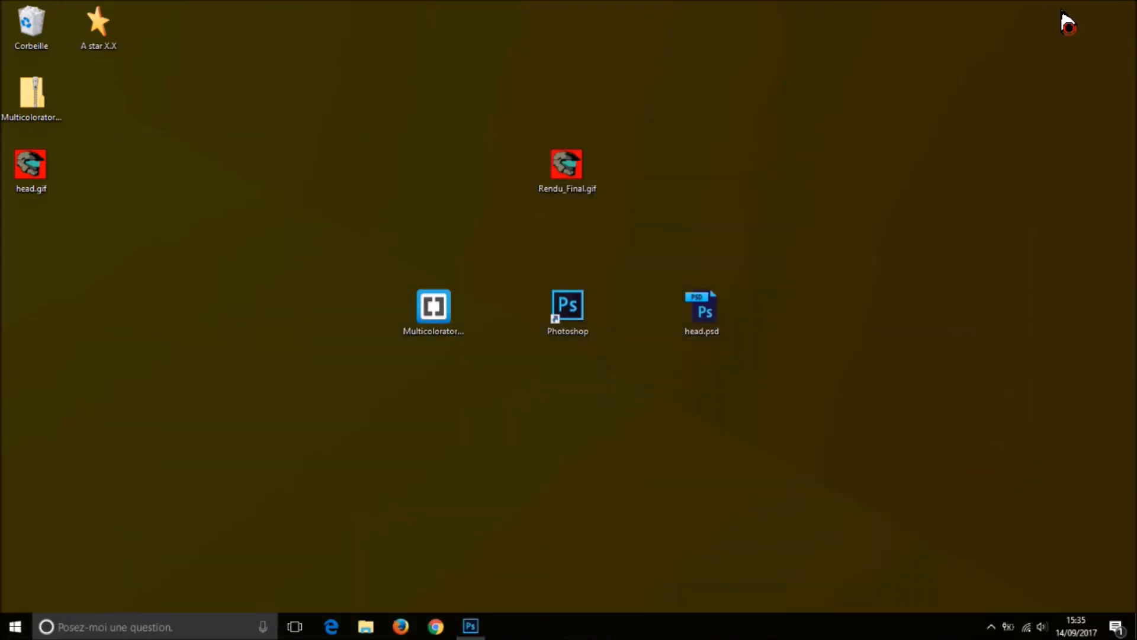
left_click(33, 169)
left_click_drag(25, 182, 243, 316)
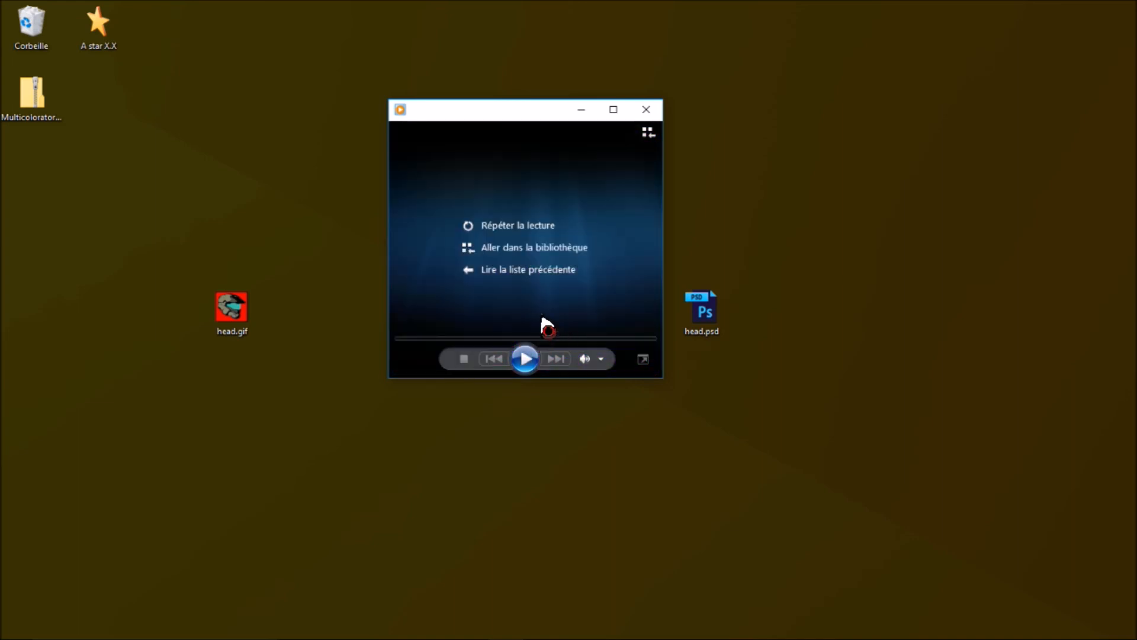
left_click(647, 109)
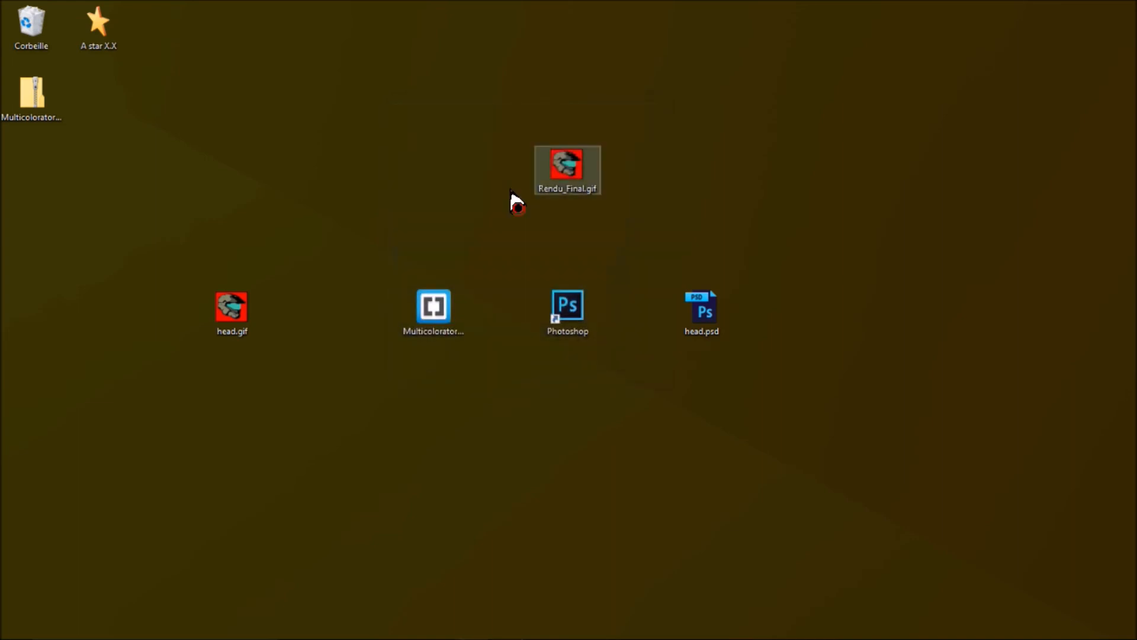
Move head.gif below the Photoshop shortcut on the desktop
left_click_drag(135, 365, 296, 255)
left_click_drag(220, 323, 575, 428)
left_click(595, 384)
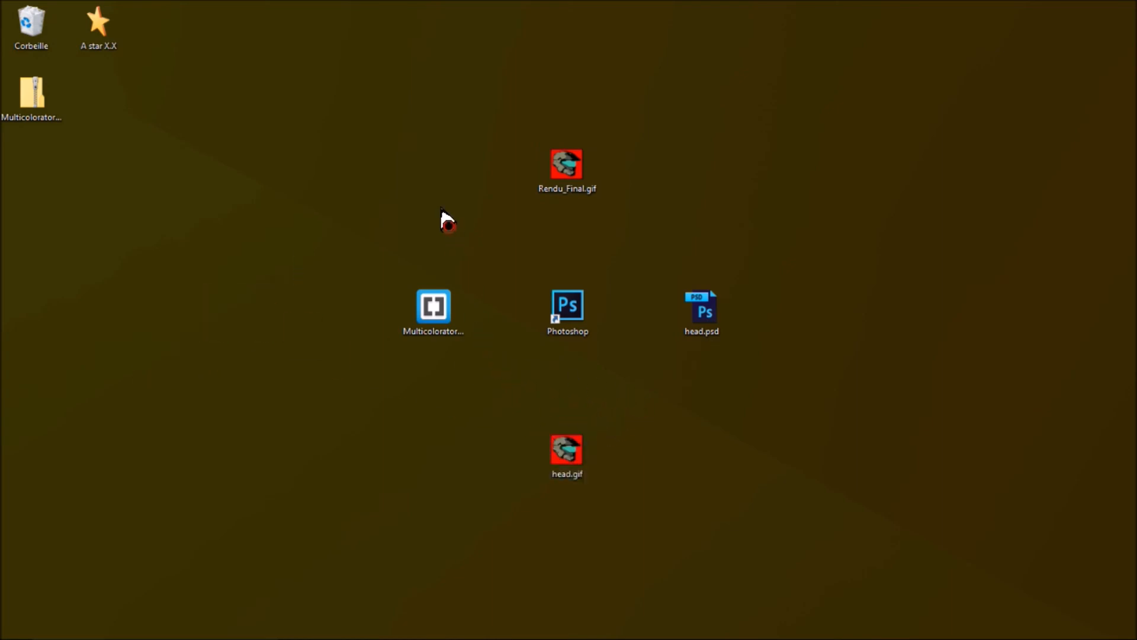